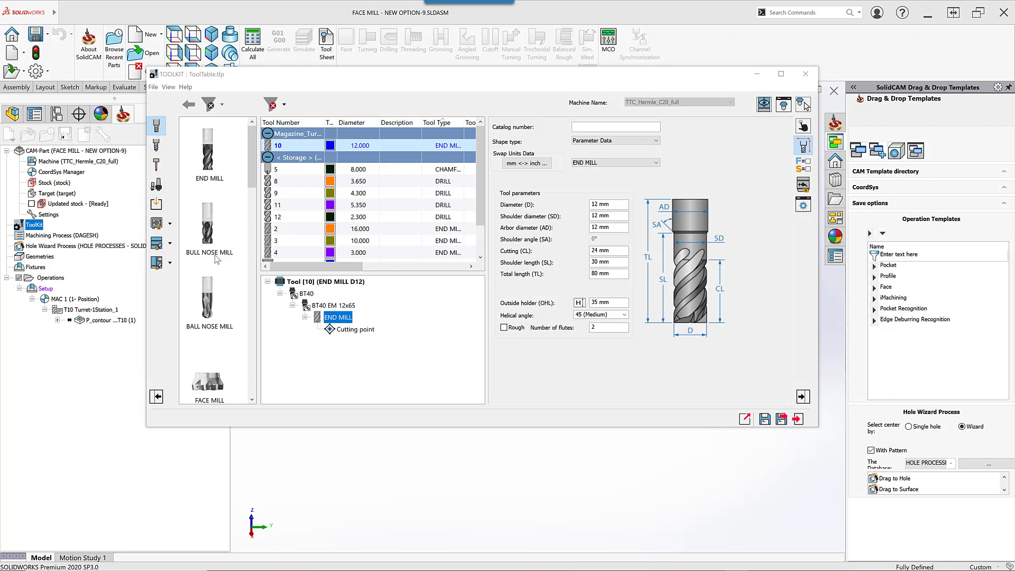
Step: Browse the available milling, drilling and special tool types, including probe, broaching and saw
{"action": "left_click", "coordinate": [157, 145]}
{"action": "left_click", "coordinate": [157, 166]}
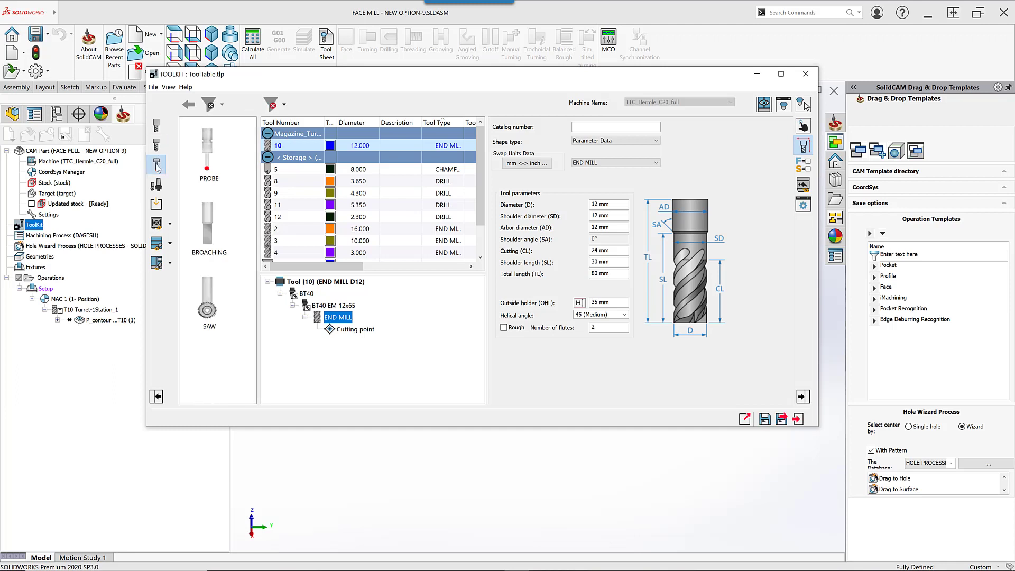
{"action": "left_click", "coordinate": [158, 146]}
{"action": "left_click", "coordinate": [157, 126]}
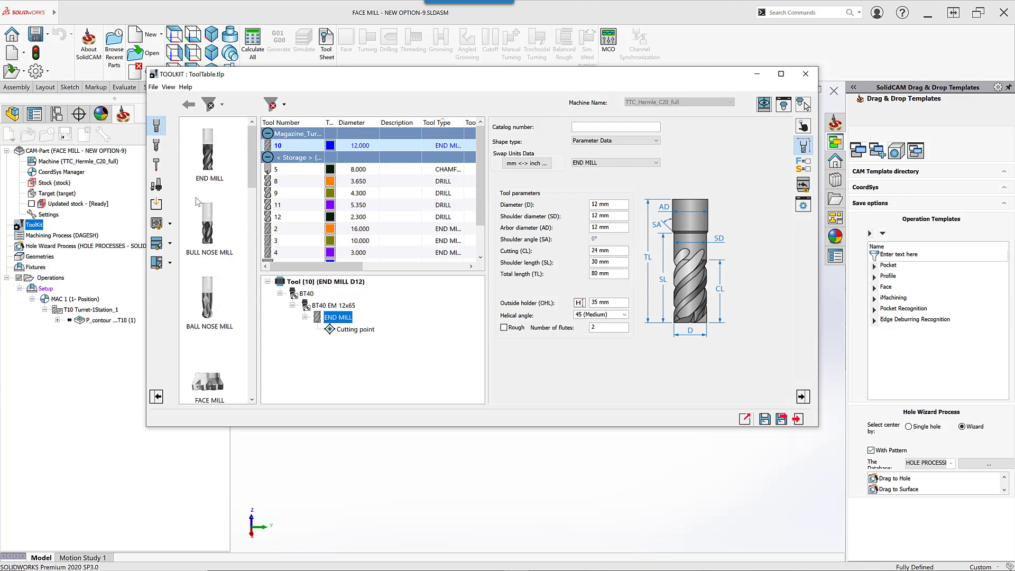
{"action": "left_click", "coordinate": [157, 147]}
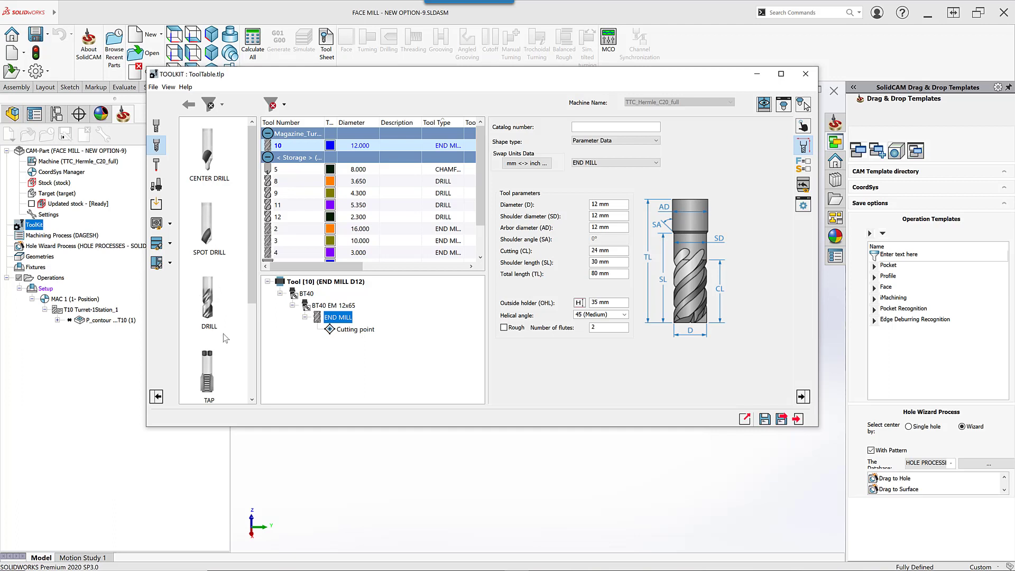
{"action": "scroll", "coordinate": [223, 334], "scroll_direction": "down", "scroll_amount": 2}
{"action": "scroll", "coordinate": [216, 332], "scroll_direction": "up", "scroll_amount": 2}
{"action": "left_click", "coordinate": [159, 167]}
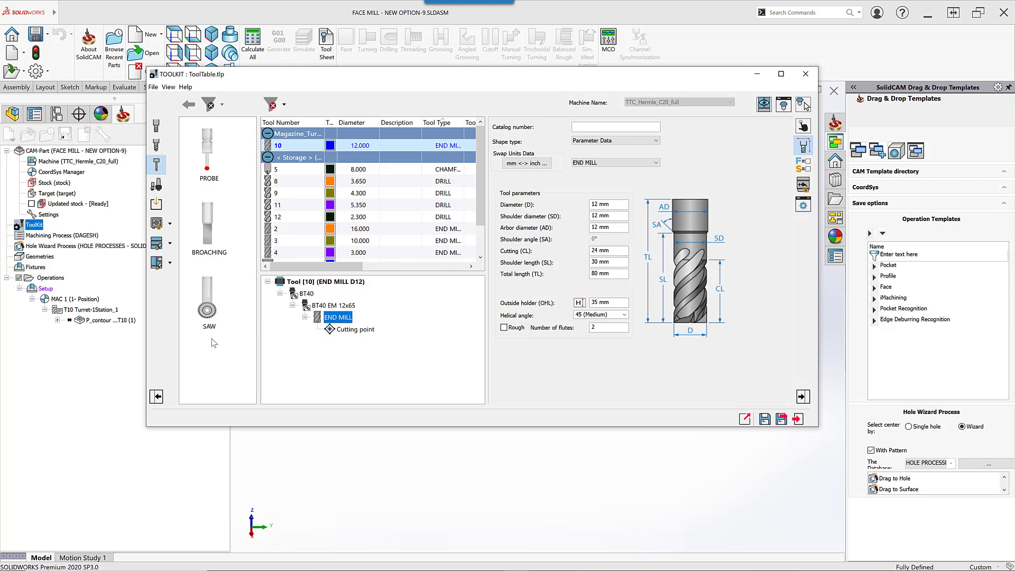
Step: Review the shank, holder and fixture components and the external formats available for importing tools
{"action": "left_click", "coordinate": [159, 186]}
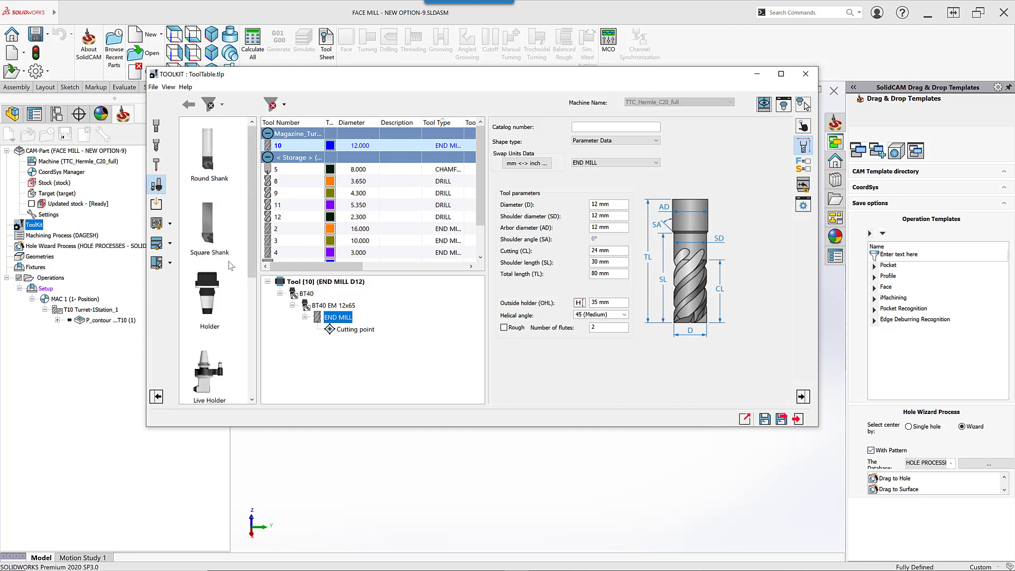
{"action": "scroll", "coordinate": [228, 261], "scroll_direction": "down", "scroll_amount": 3}
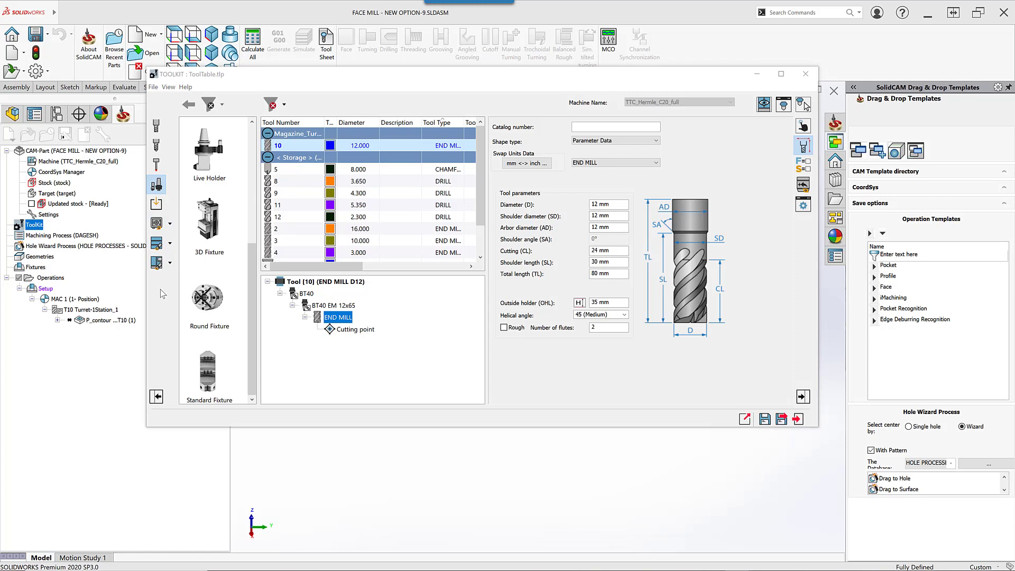
{"action": "left_click", "coordinate": [157, 210]}
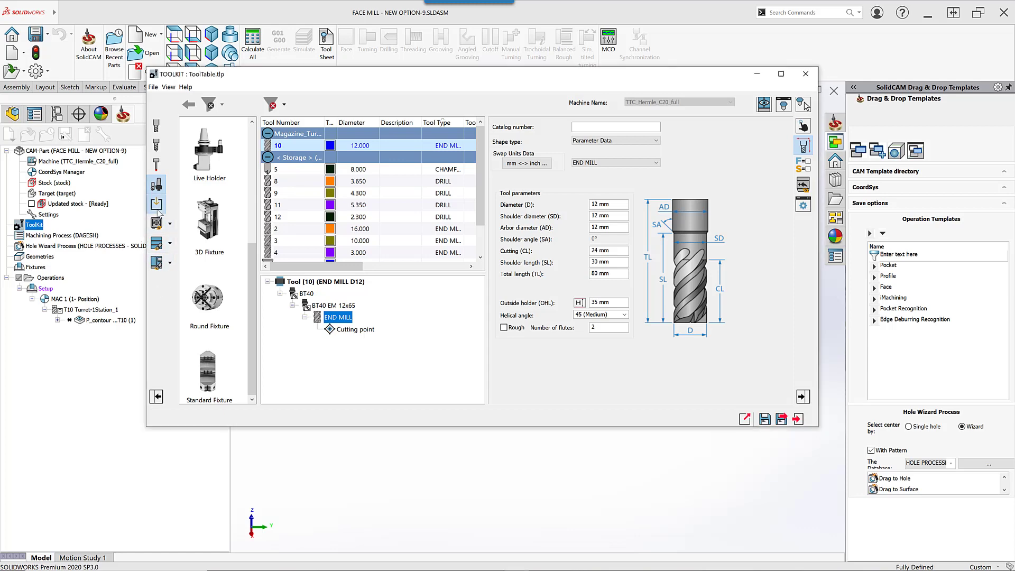
{"action": "left_click", "coordinate": [157, 207]}
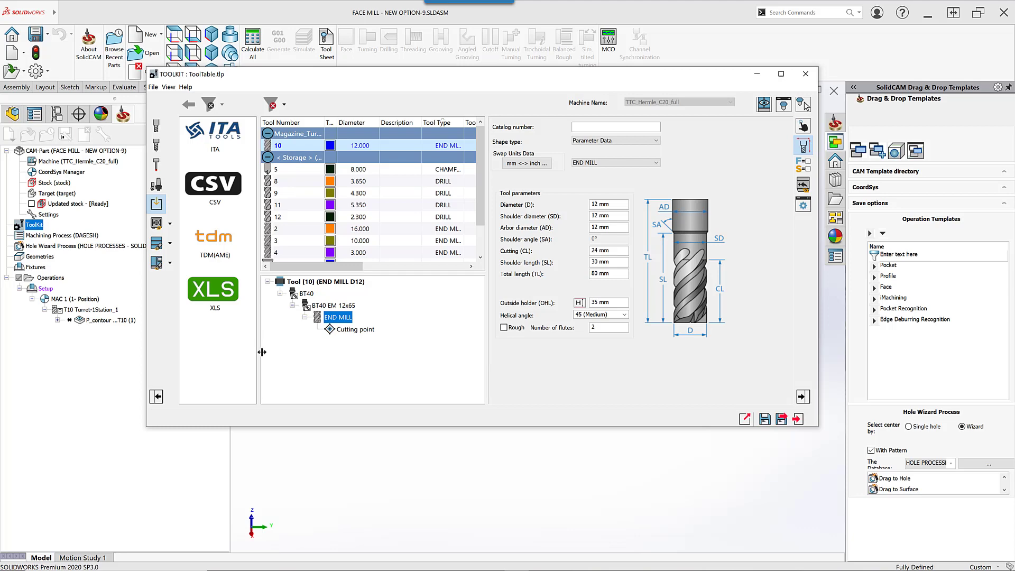
Step: Collapse the tool type list and the tool parameters area to widen the tool table, and restore both
{"action": "left_click_drag", "start_coordinate": [262, 352], "coordinate": [288, 392]}
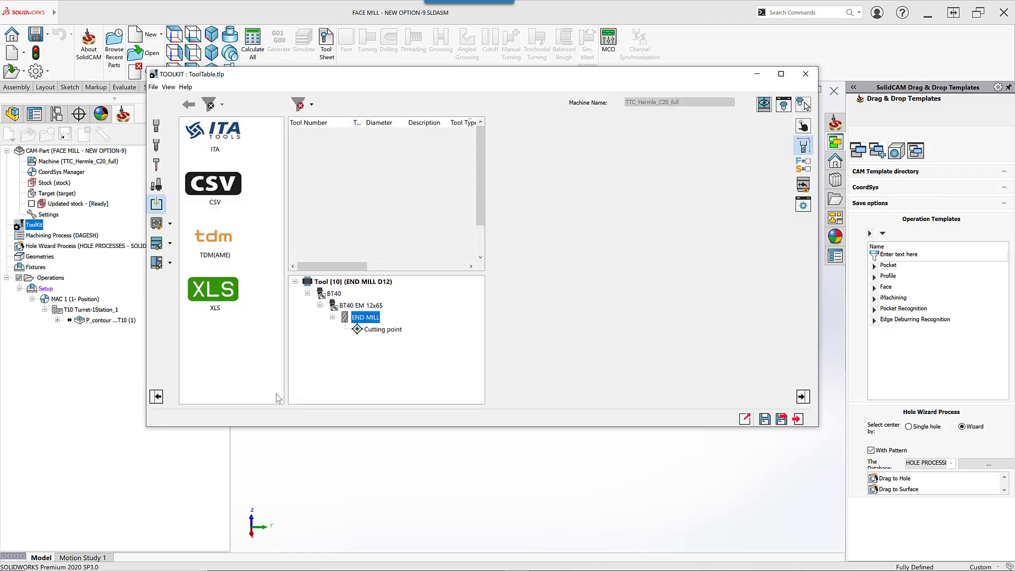
{"action": "left_click", "coordinate": [157, 397]}
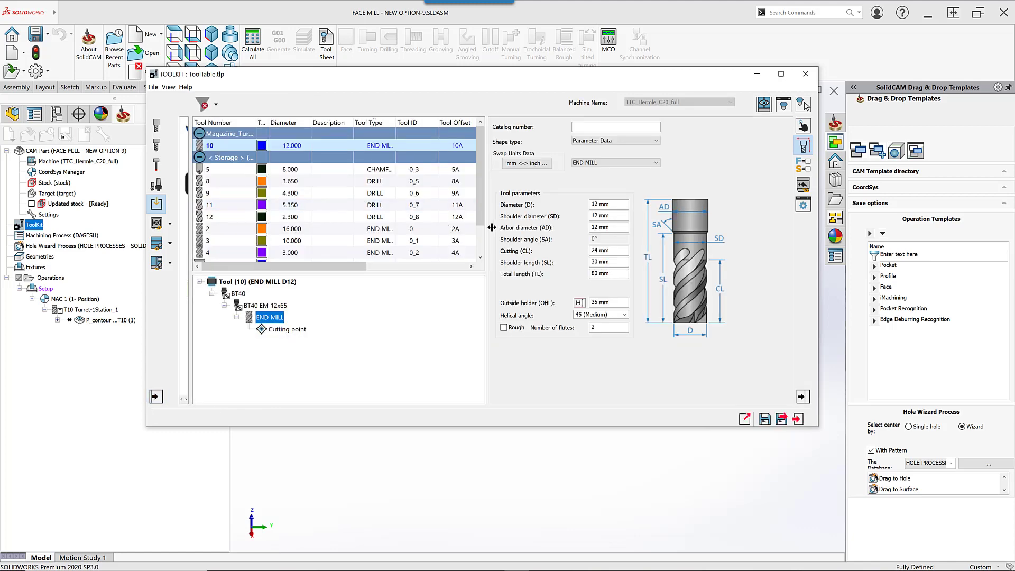
{"action": "left_click", "coordinate": [803, 397]}
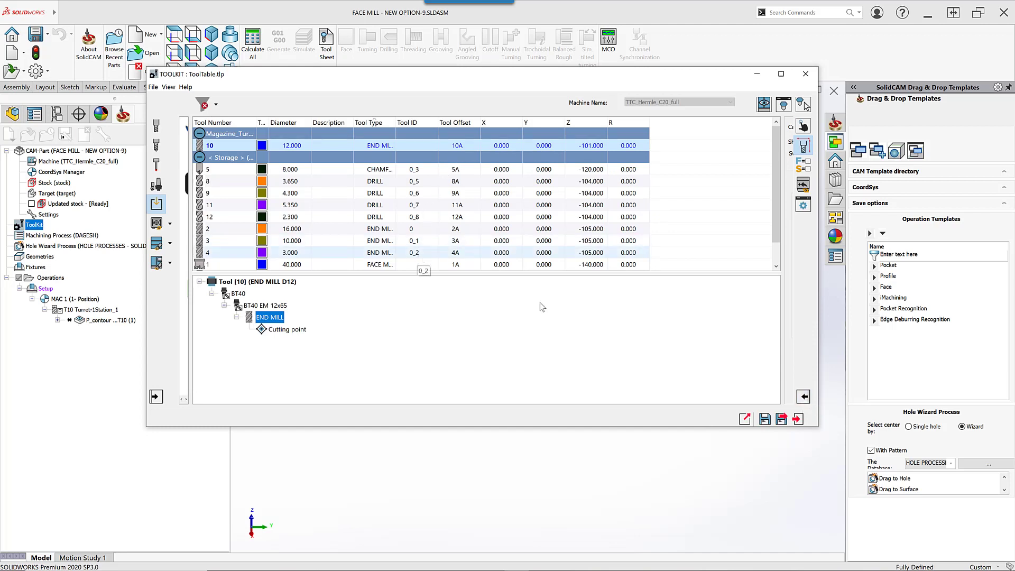
{"action": "left_click", "coordinate": [959, 471]}
{"action": "left_click", "coordinate": [803, 396]}
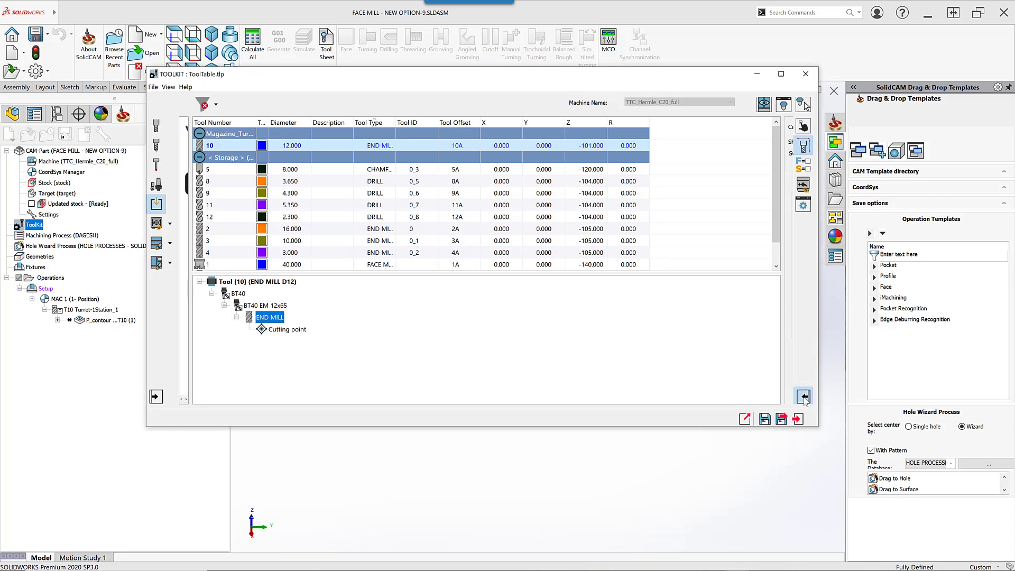
{"action": "left_click", "coordinate": [156, 397]}
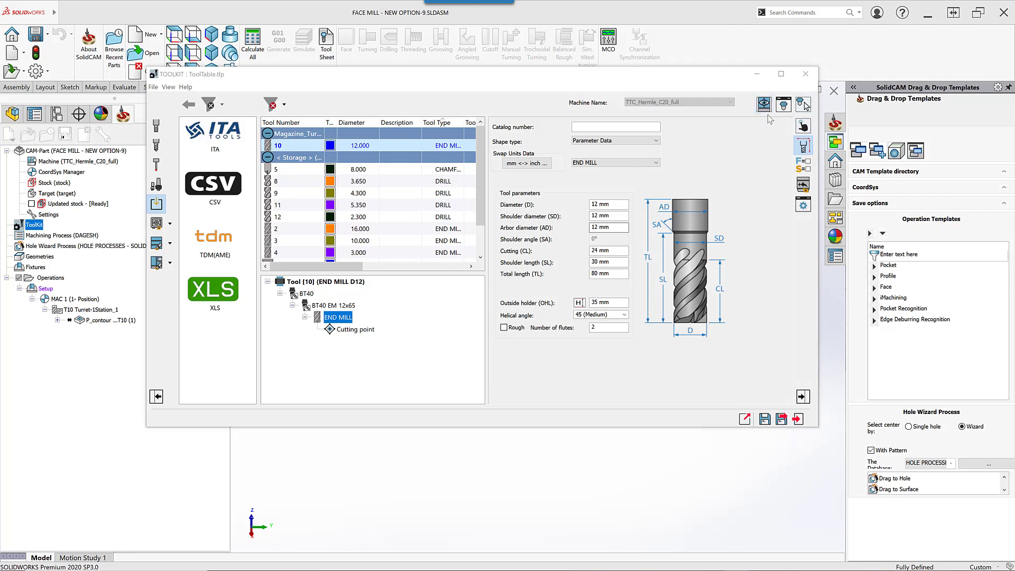
Step: Preview the 12 mm end mill with its holder in the graphics area and in the Tool Viewer
{"action": "left_click", "coordinate": [804, 104]}
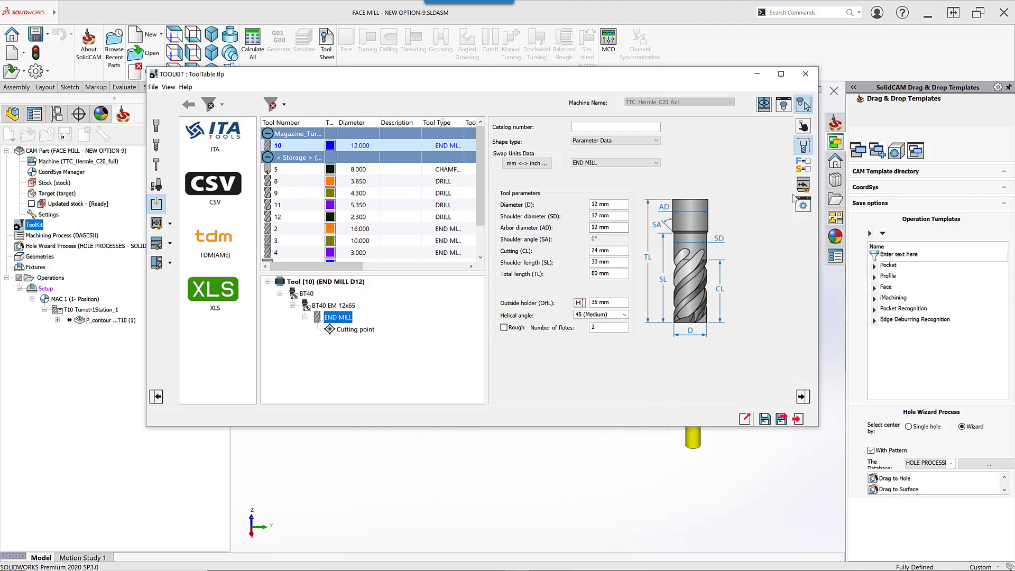
{"action": "left_click", "coordinate": [784, 105]}
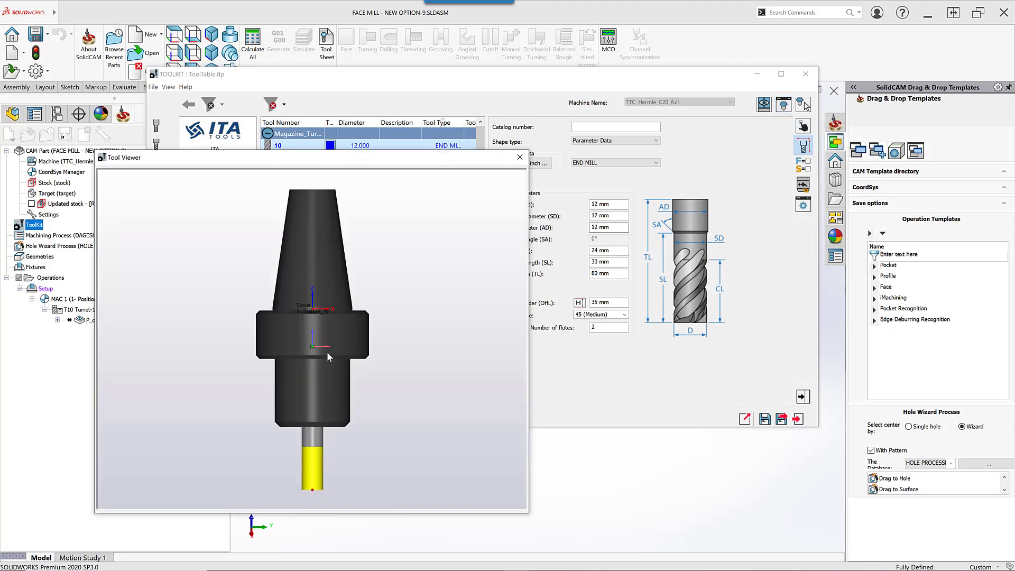
{"action": "scroll", "coordinate": [300, 397], "scroll_direction": "up", "scroll_amount": 3}
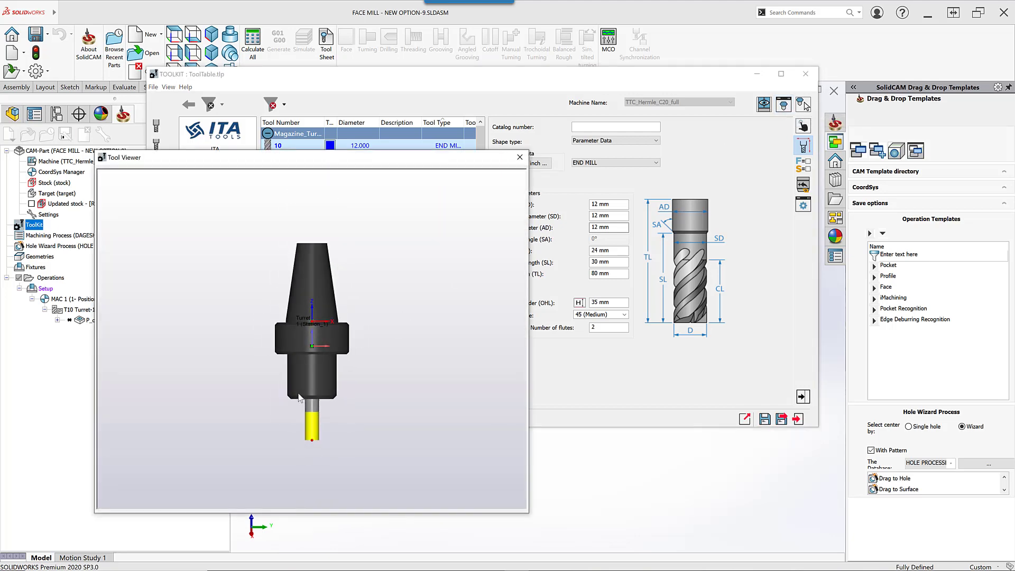
{"action": "scroll", "coordinate": [283, 359], "scroll_direction": "down", "scroll_amount": 2}
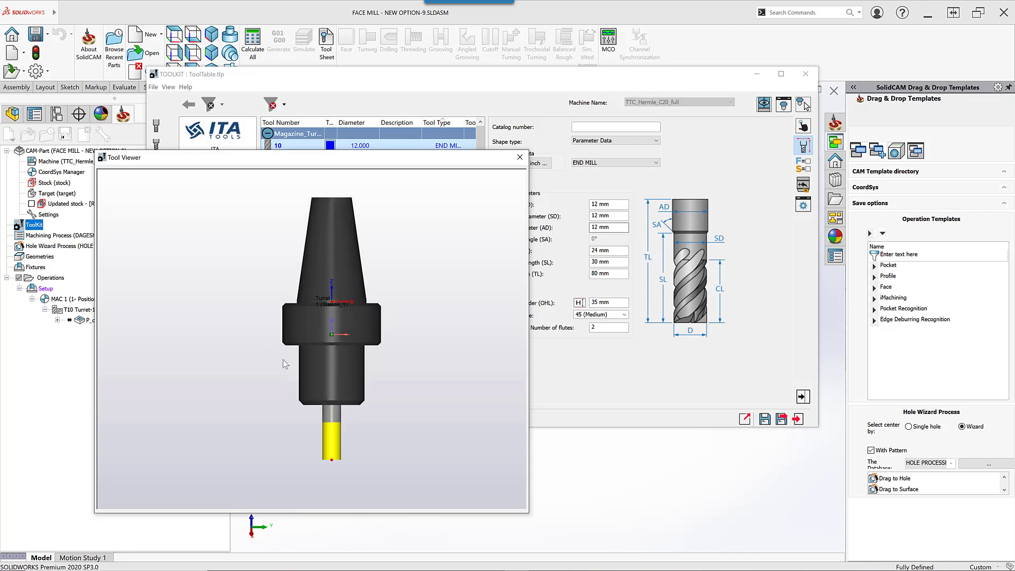
{"action": "left_click", "coordinate": [521, 158]}
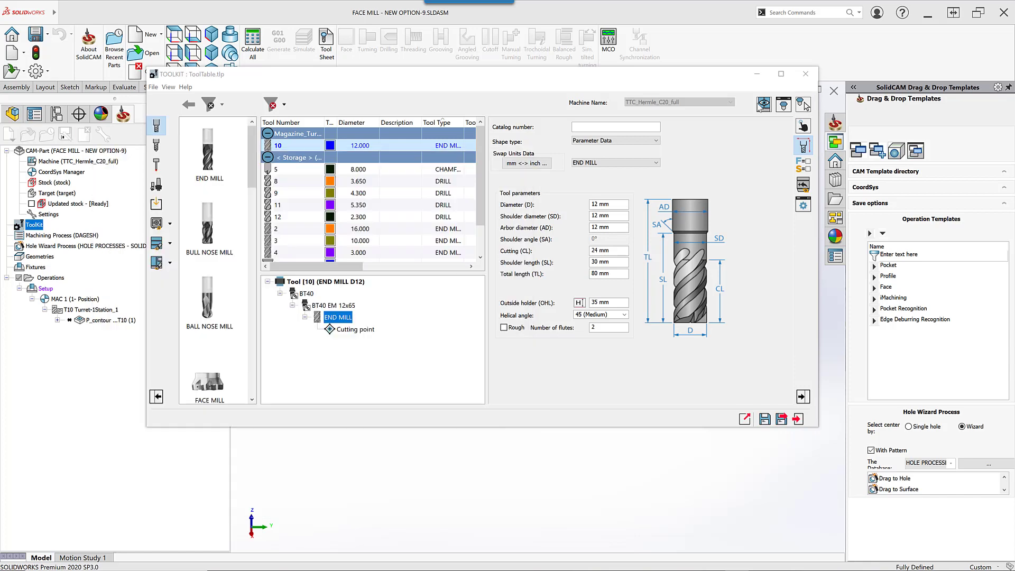
Step: Inspect the end mill mounted on the machine in the Machine Preview, and close the preview
{"action": "left_click", "coordinate": [764, 105]}
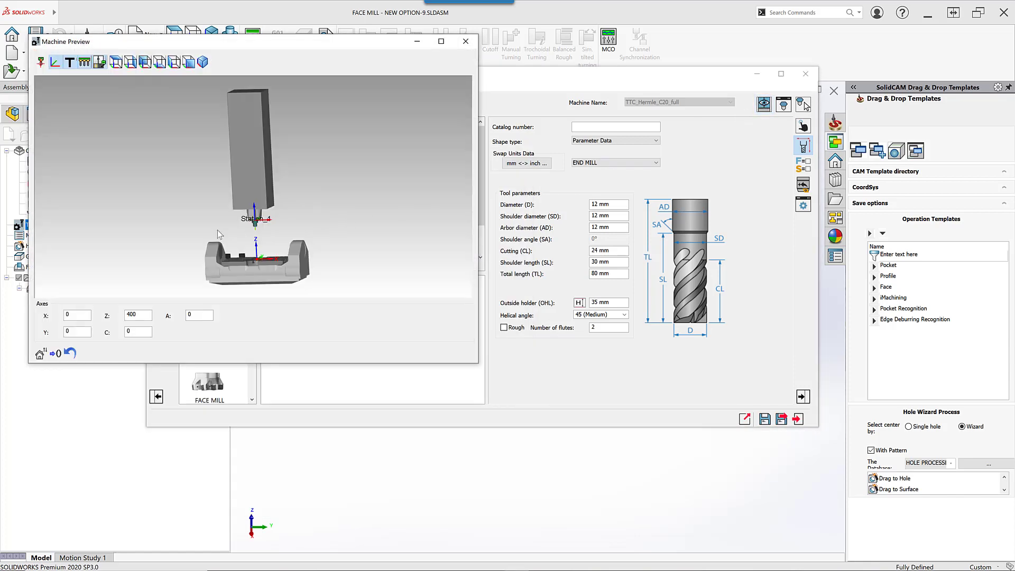
{"action": "scroll", "coordinate": [248, 233], "scroll_direction": "up", "scroll_amount": 5}
{"action": "scroll", "coordinate": [270, 218], "scroll_direction": "up", "scroll_amount": 1}
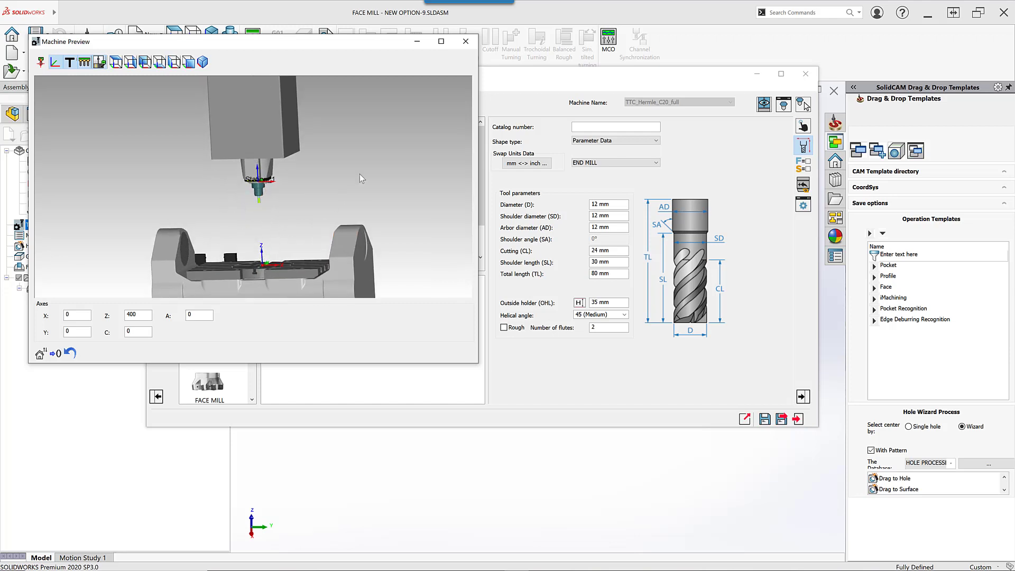
{"action": "left_click", "coordinate": [466, 41]}
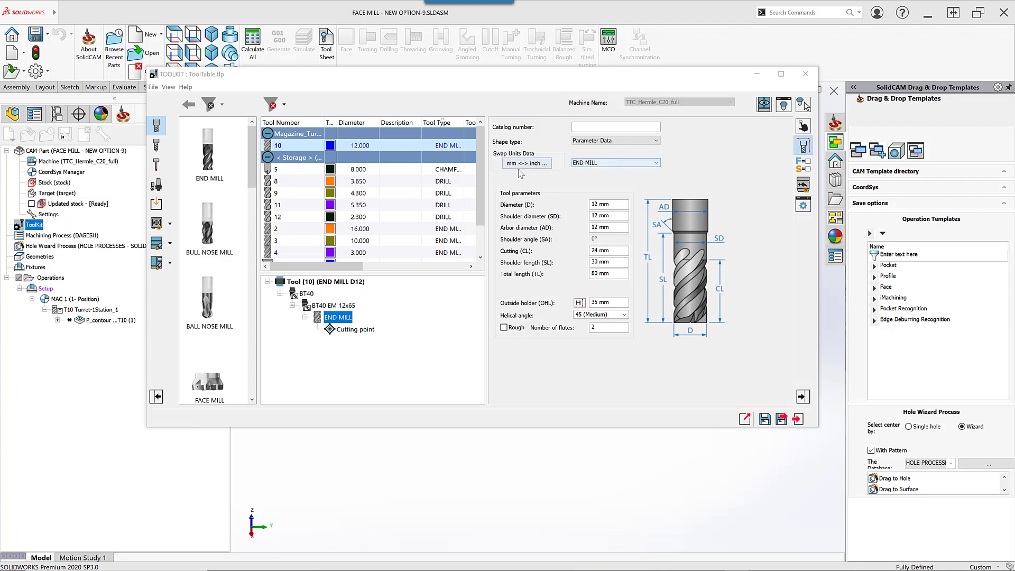
Step: Swap the end mill's diameter value to inches and back to millimetres
{"action": "left_click", "coordinate": [620, 204]}
{"action": "right_click", "coordinate": [620, 204]}
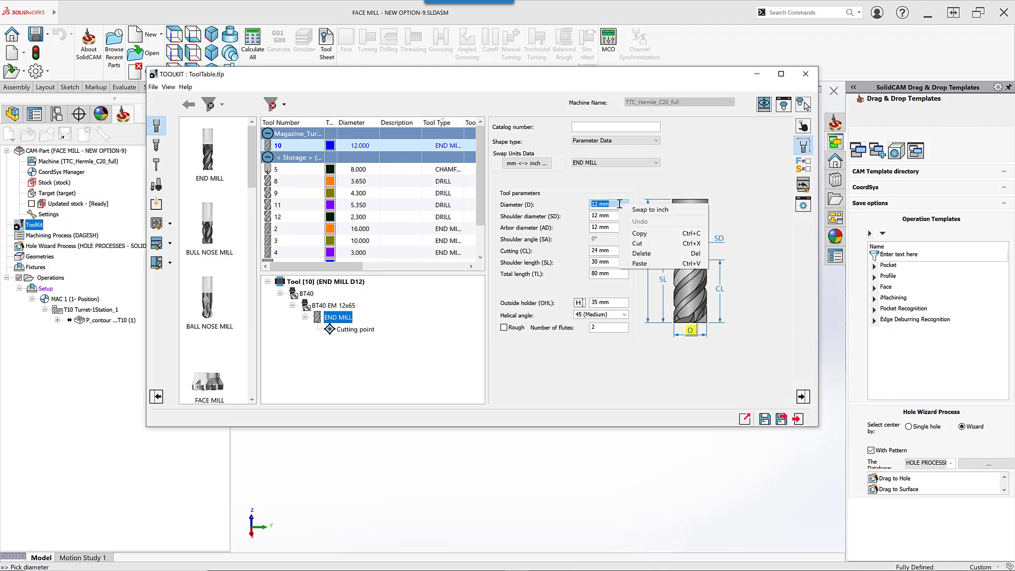
{"action": "left_click", "coordinate": [646, 210]}
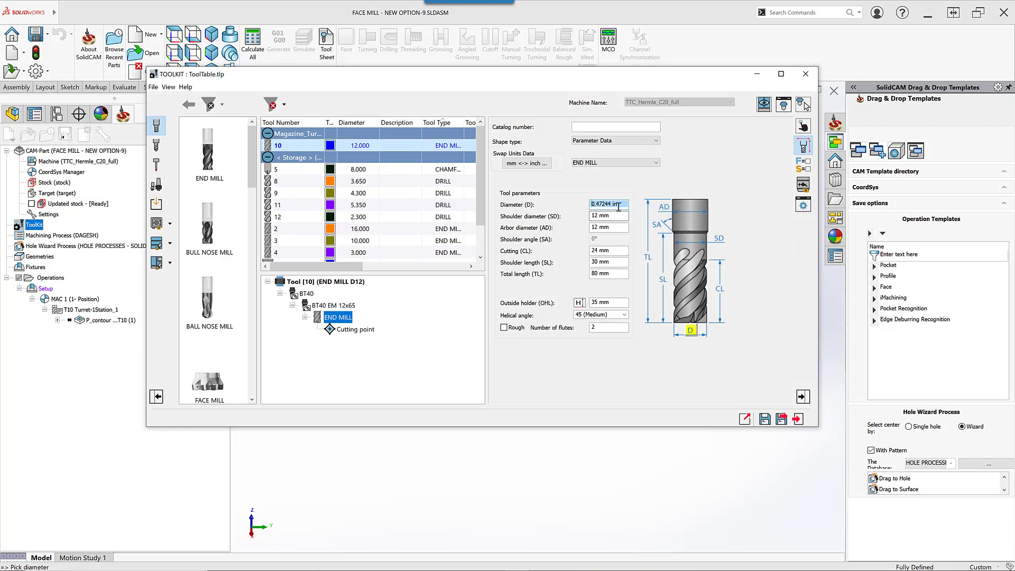
{"action": "right_click", "coordinate": [620, 207]}
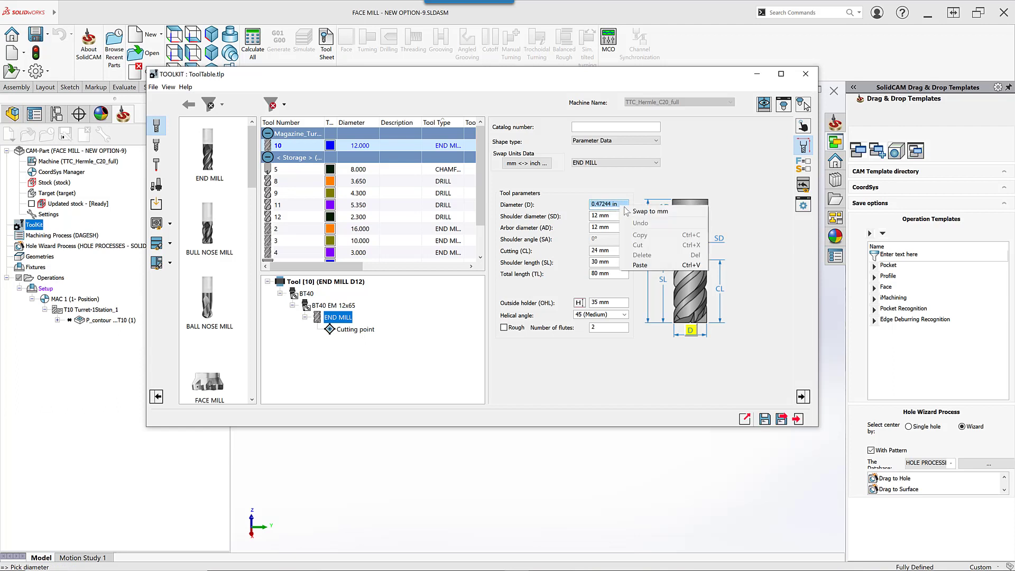
{"action": "left_click", "coordinate": [652, 211]}
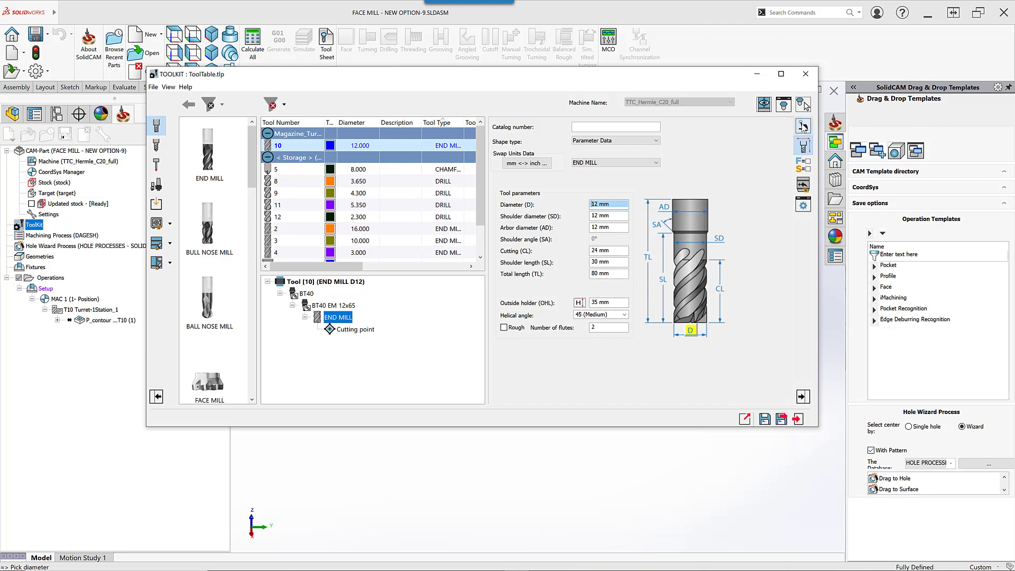
Step: Turn off the Permanent option in the 12 mm end mill's tool item data and view its colour choices without changing them
{"action": "left_click", "coordinate": [804, 126]}
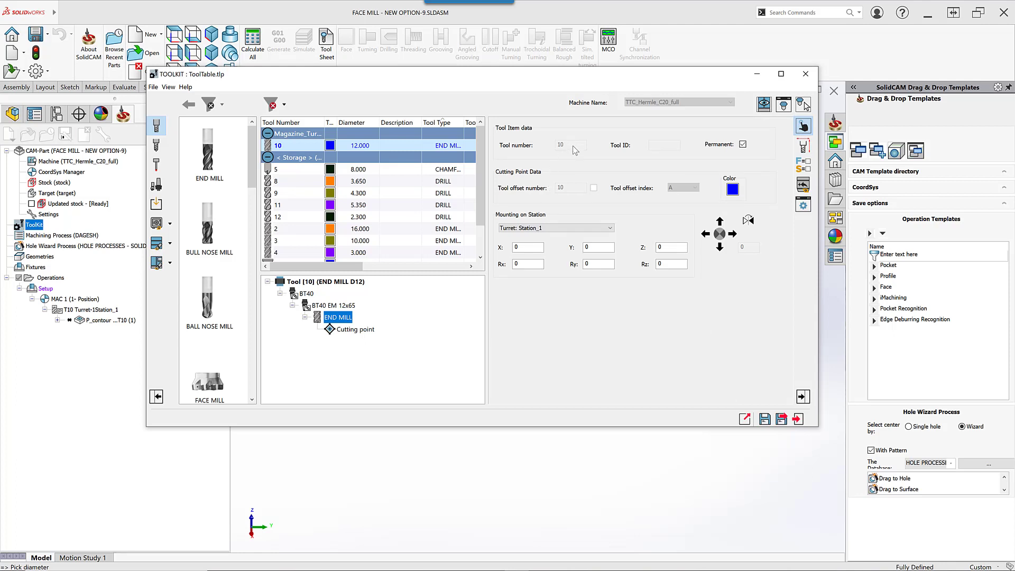
{"action": "left_click", "coordinate": [743, 144]}
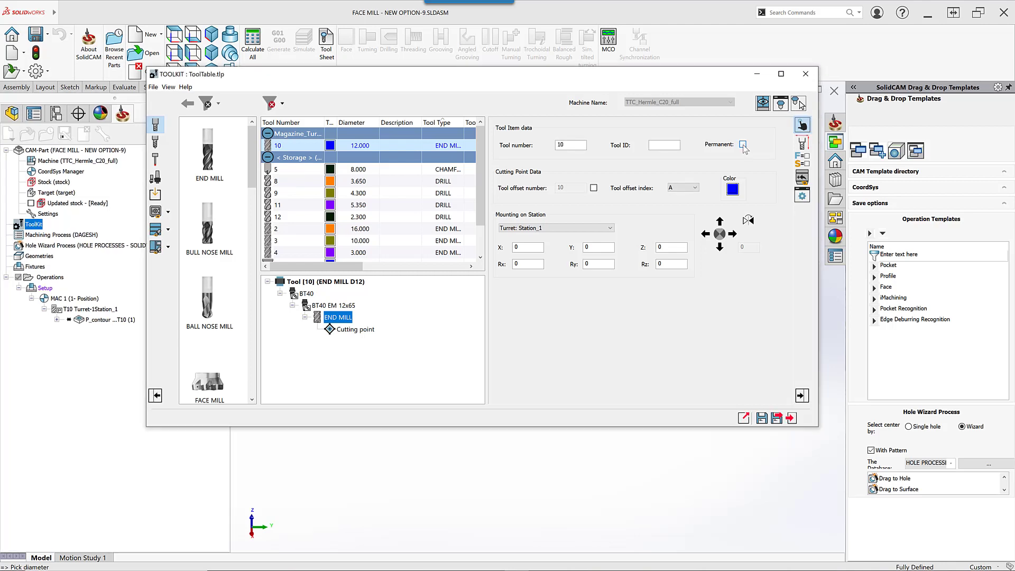
{"action": "left_click", "coordinate": [567, 142]}
{"action": "left_click", "coordinate": [733, 190]}
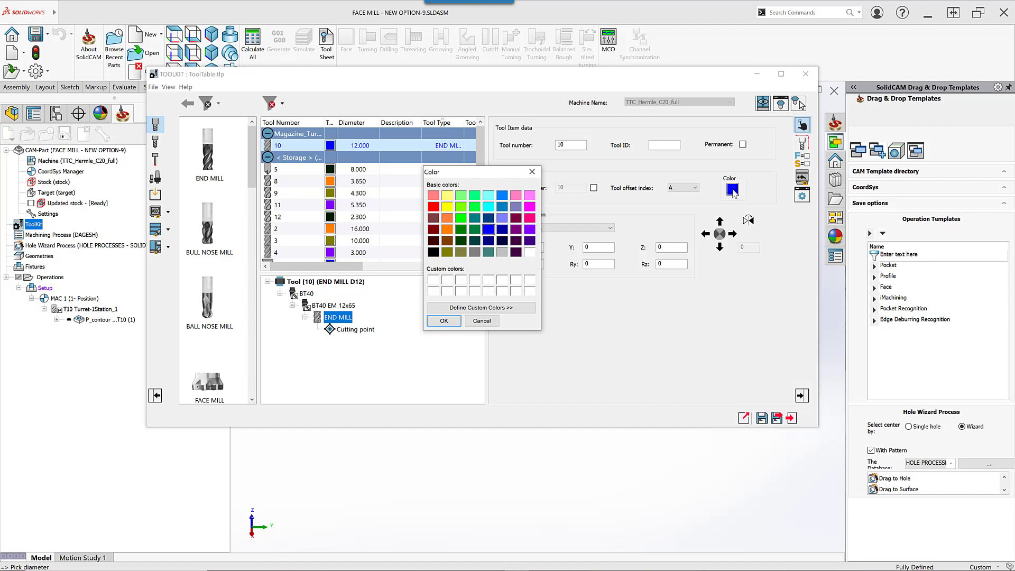
{"action": "key", "text": "Escape"}
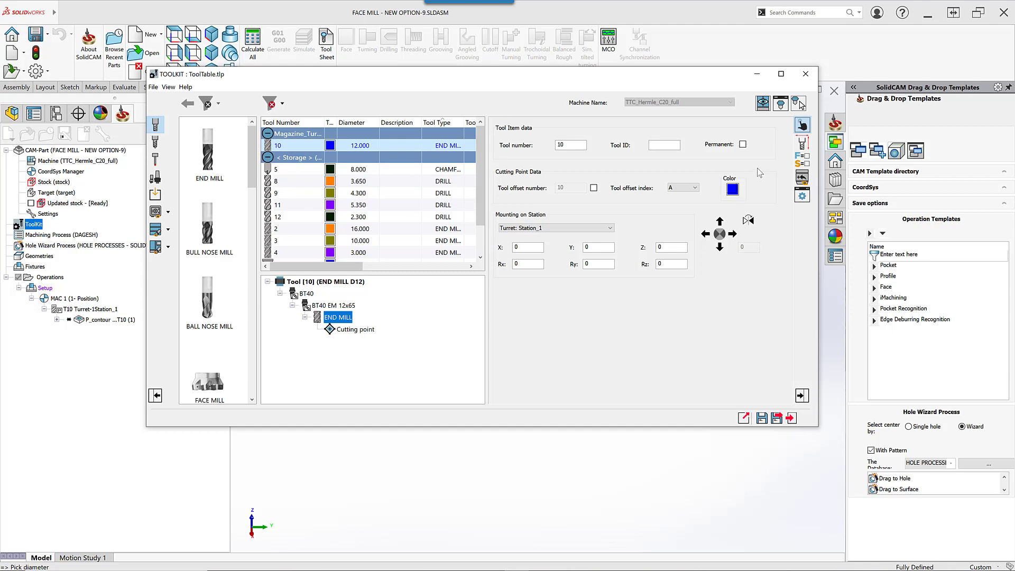
Step: Review the end mill's geometry, feed and spin cutting conditions, mounting position in the Tool Viewer, and additional data such as cutter material
{"action": "left_click", "coordinate": [802, 152]}
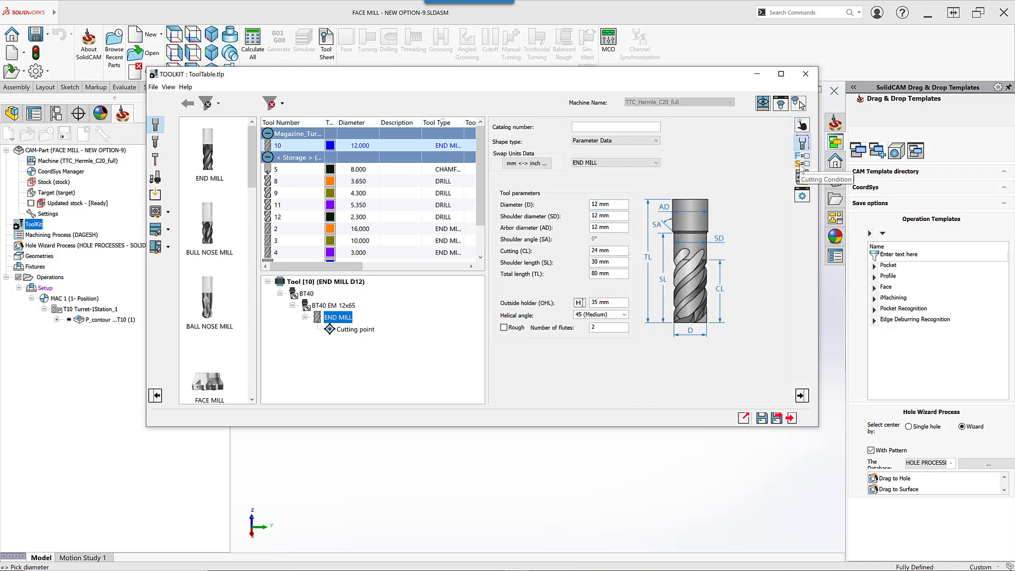
{"action": "left_click", "coordinate": [802, 164]}
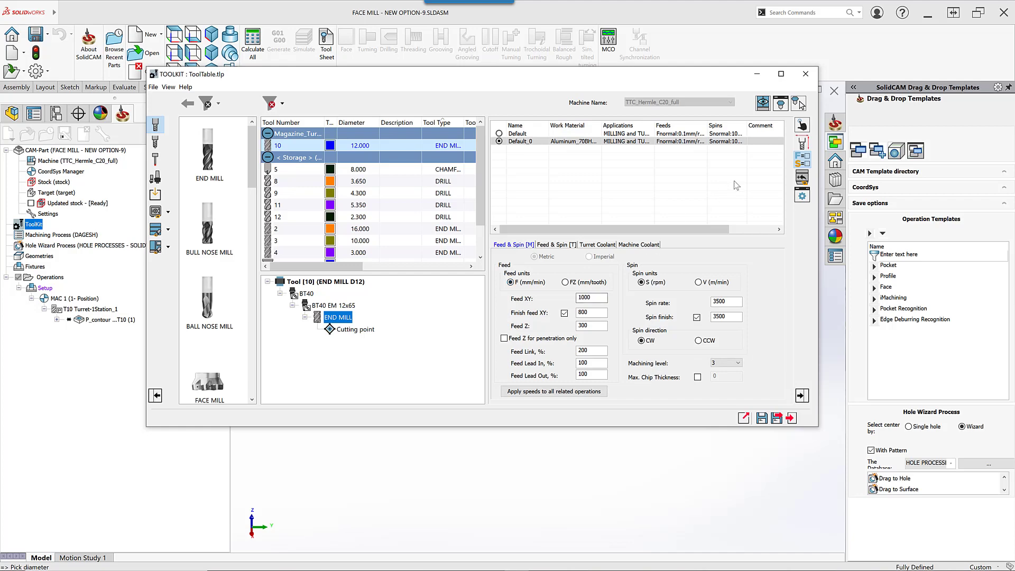
{"action": "left_click", "coordinate": [803, 179]}
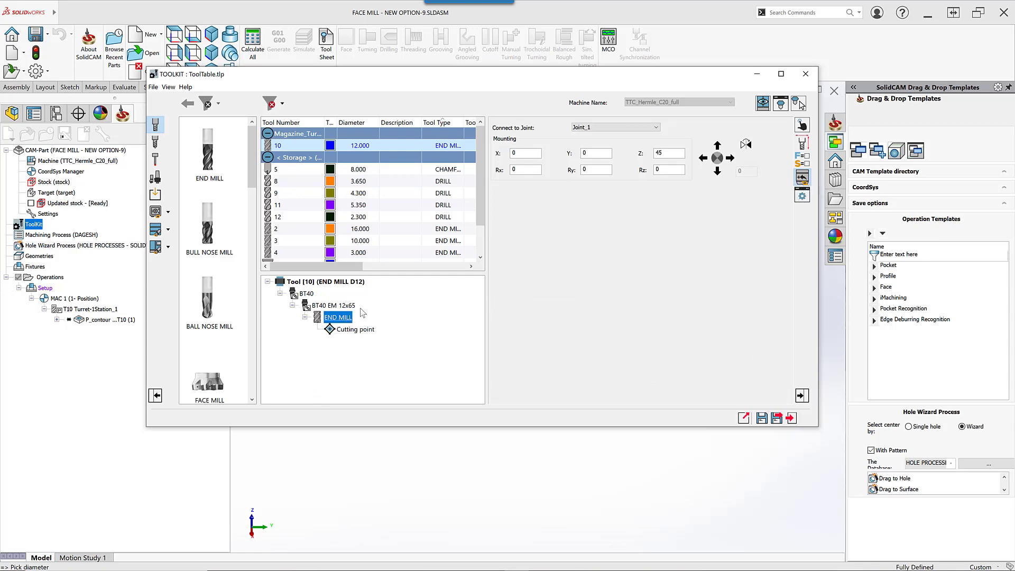
{"action": "left_click", "coordinate": [782, 105]}
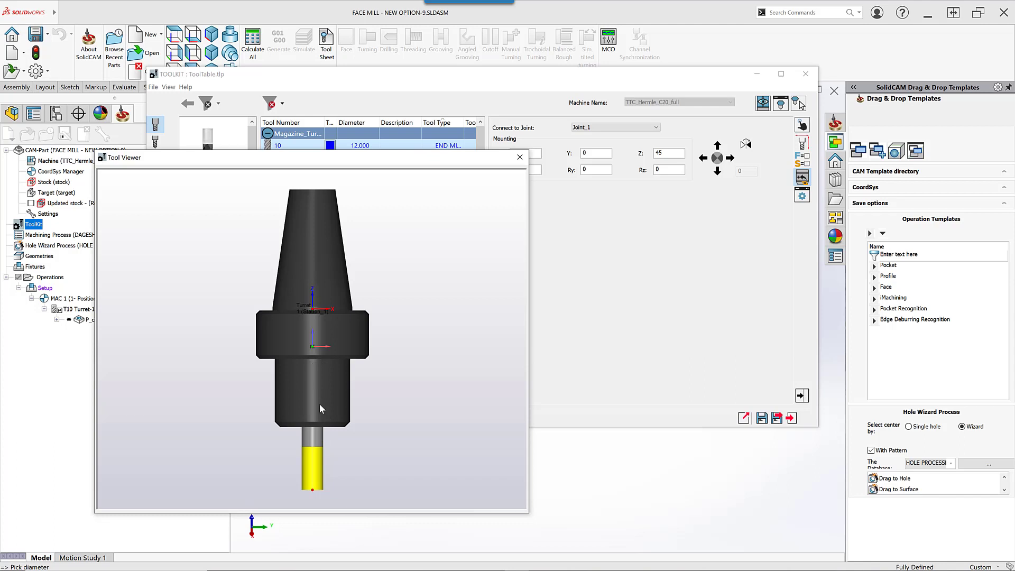
{"action": "double_click", "coordinate": [673, 154]}
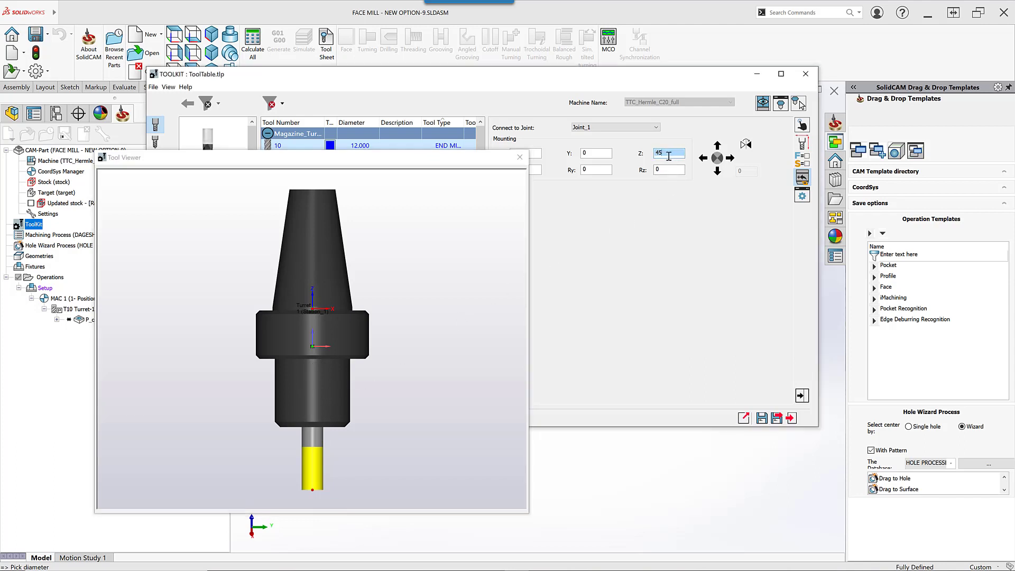
{"action": "left_click", "coordinate": [802, 197]}
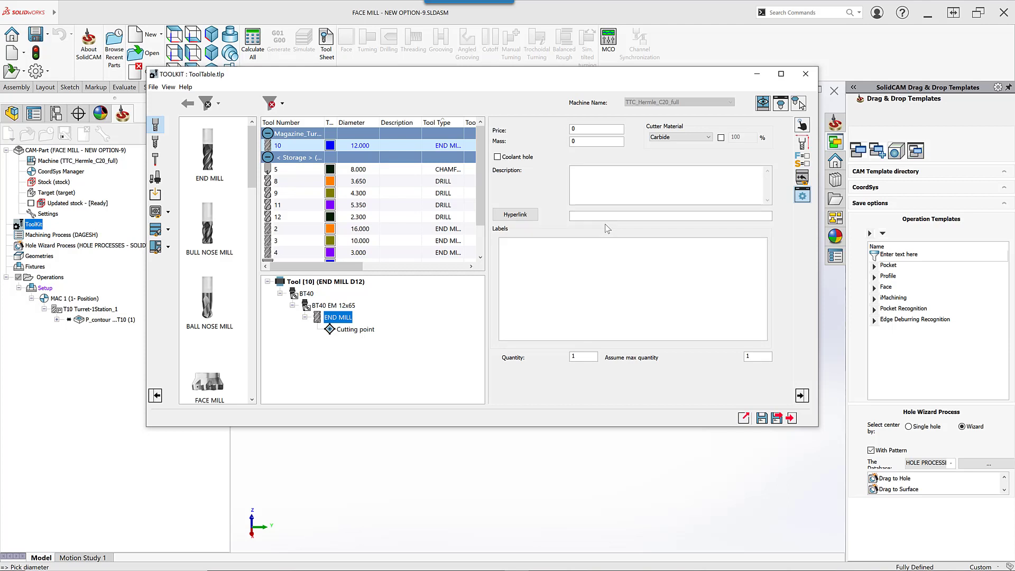
Step: Review the end mill's description, price, mass, cutter material choices, percentage override and quantity, and return to its tool parameters
{"action": "left_click", "coordinate": [574, 179]}
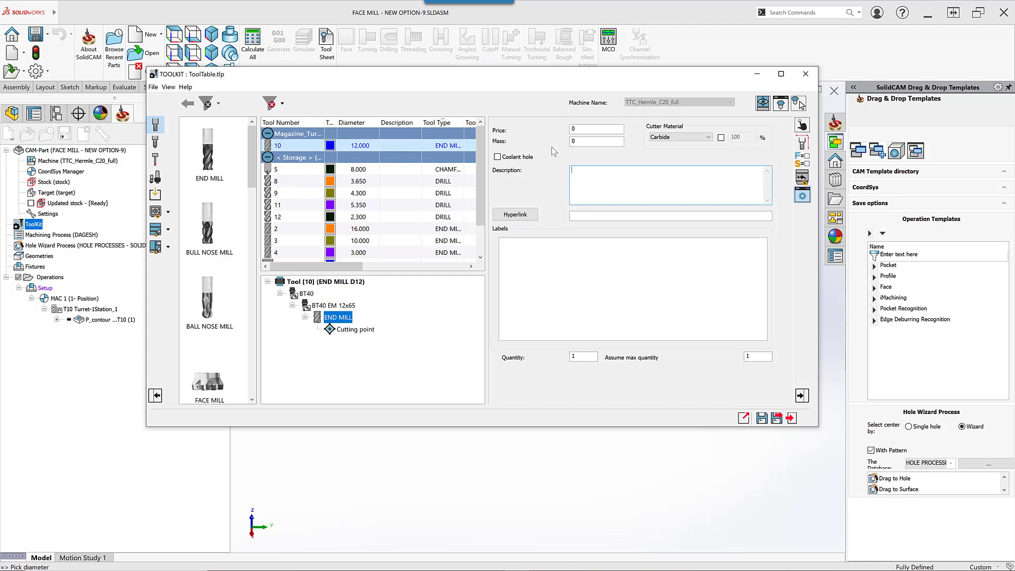
{"action": "left_click", "coordinate": [590, 131]}
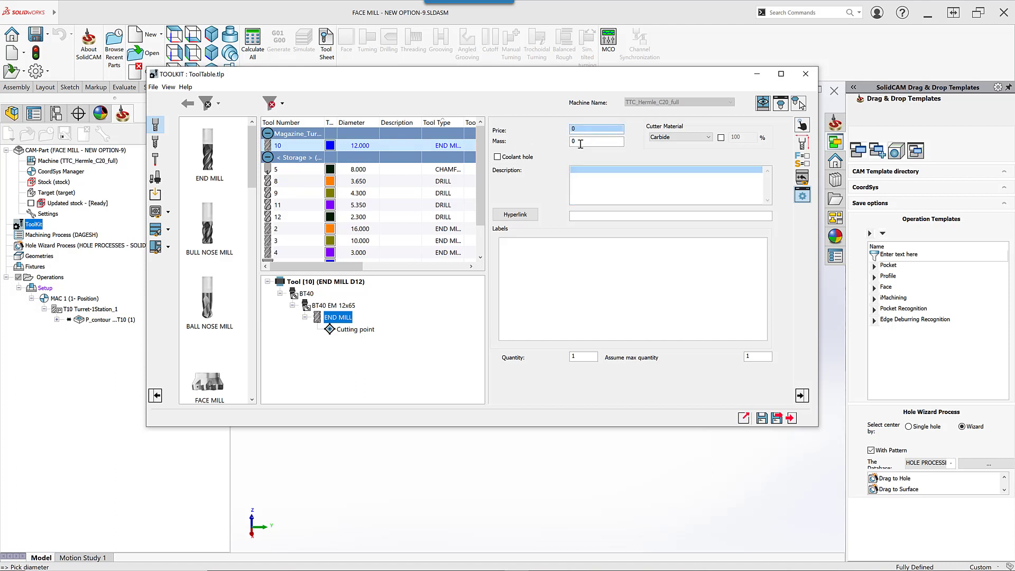
{"action": "left_click", "coordinate": [581, 141]}
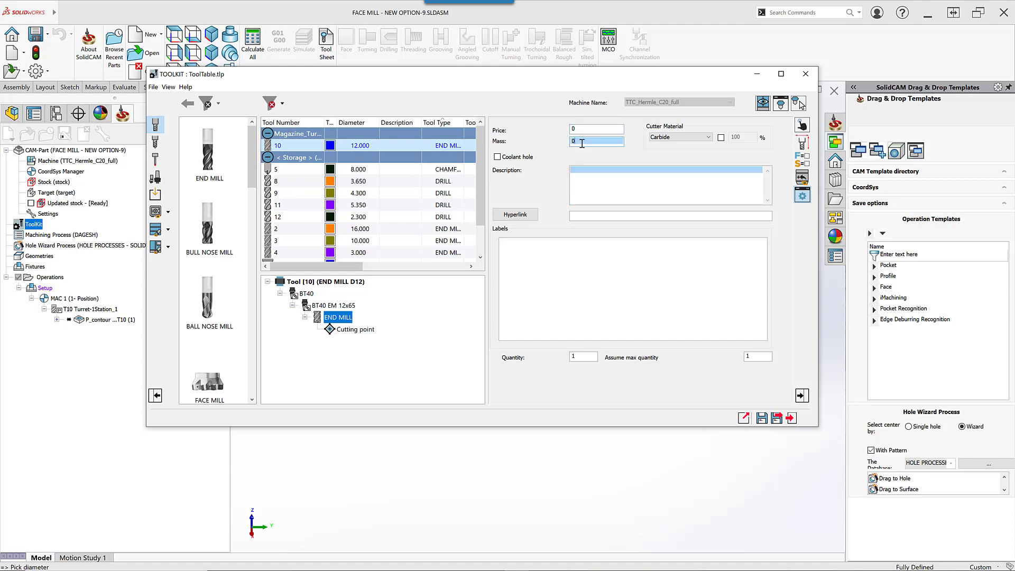
{"action": "left_click", "coordinate": [677, 138]}
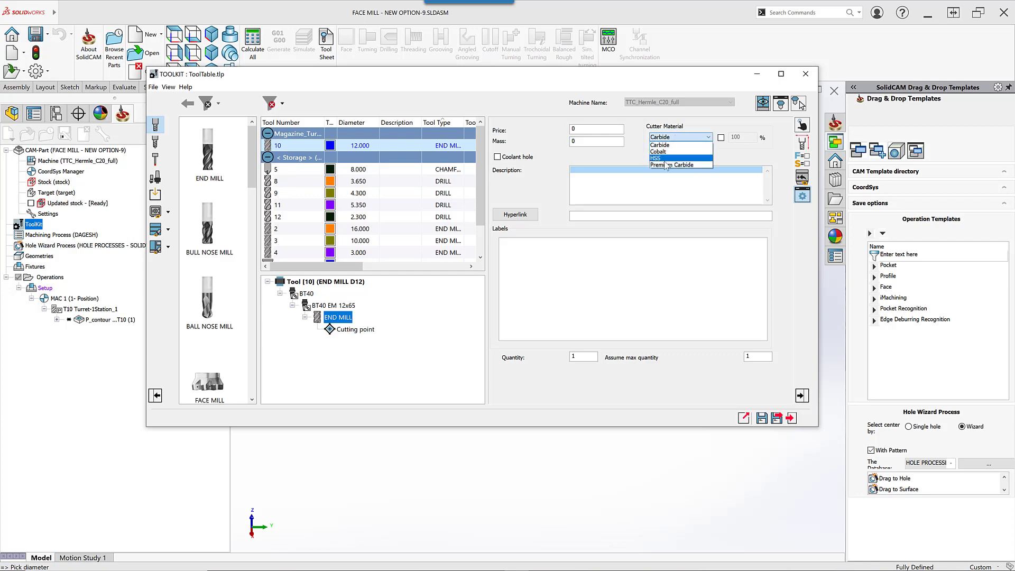
{"action": "left_click", "coordinate": [621, 160]}
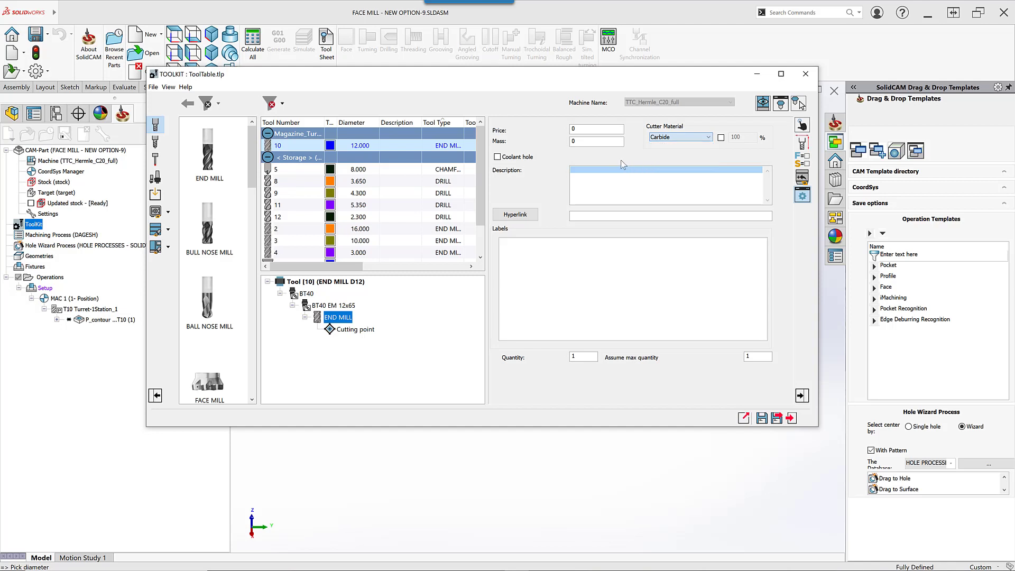
{"action": "left_click", "coordinate": [721, 137]}
{"action": "left_click", "coordinate": [720, 138]}
{"action": "left_click", "coordinate": [588, 357]}
{"action": "left_click", "coordinate": [804, 144]}
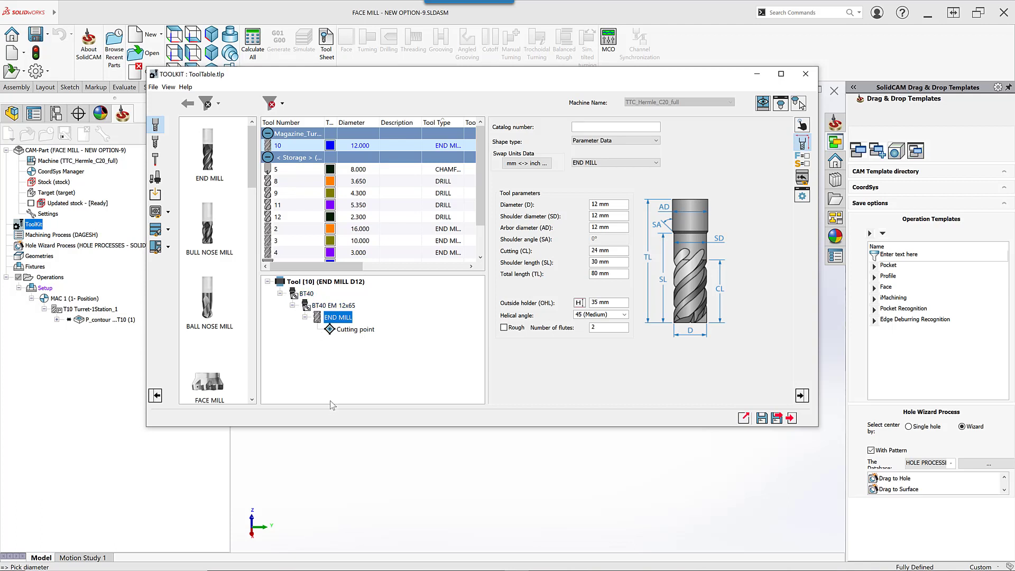
Step: Review the BT40 EM 12x65 holder's shape dimensions, tool item data, joint mounting position and additional data
{"action": "left_click", "coordinate": [328, 306]}
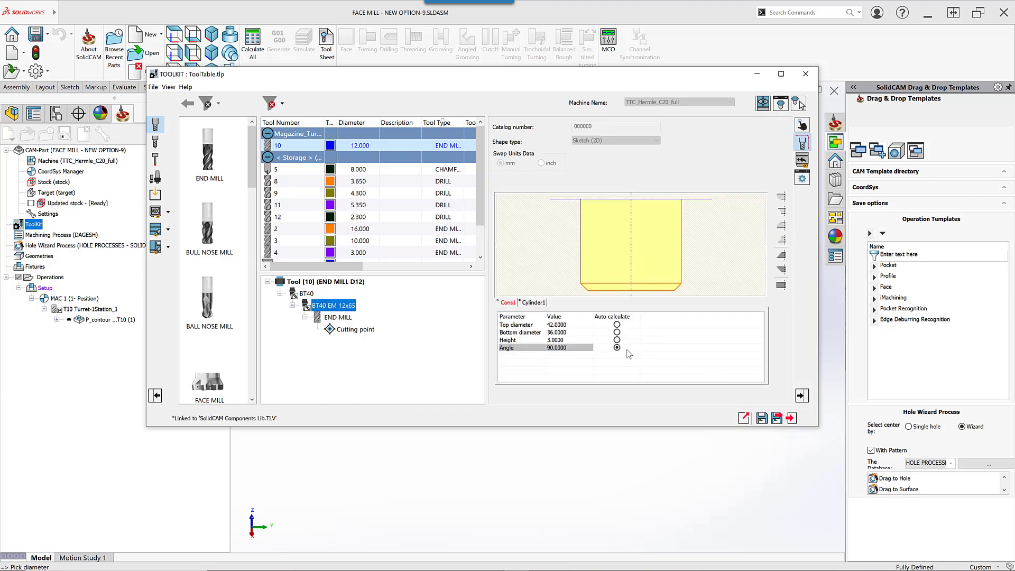
{"action": "left_click", "coordinate": [802, 126]}
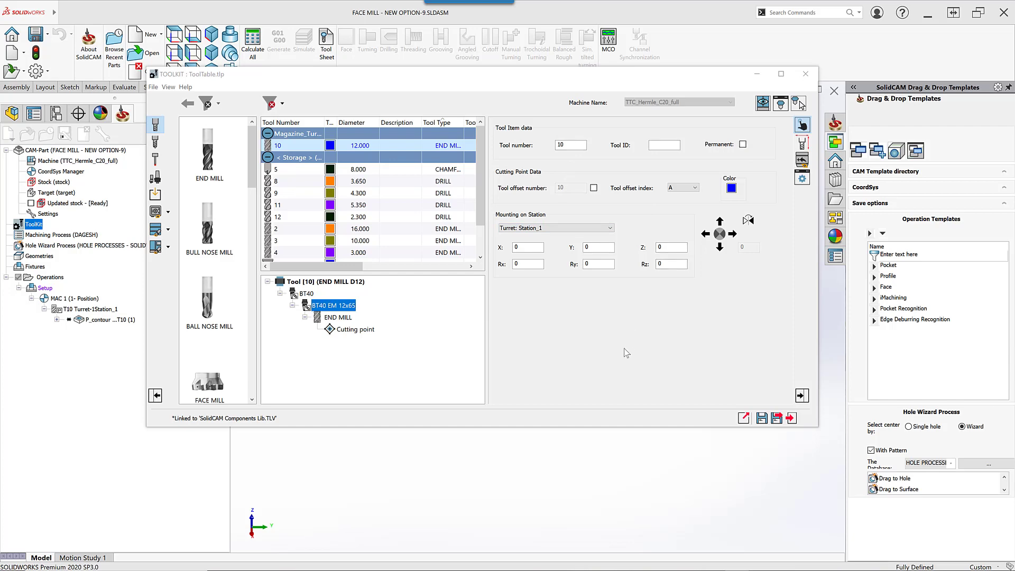
{"action": "left_click", "coordinate": [801, 160]}
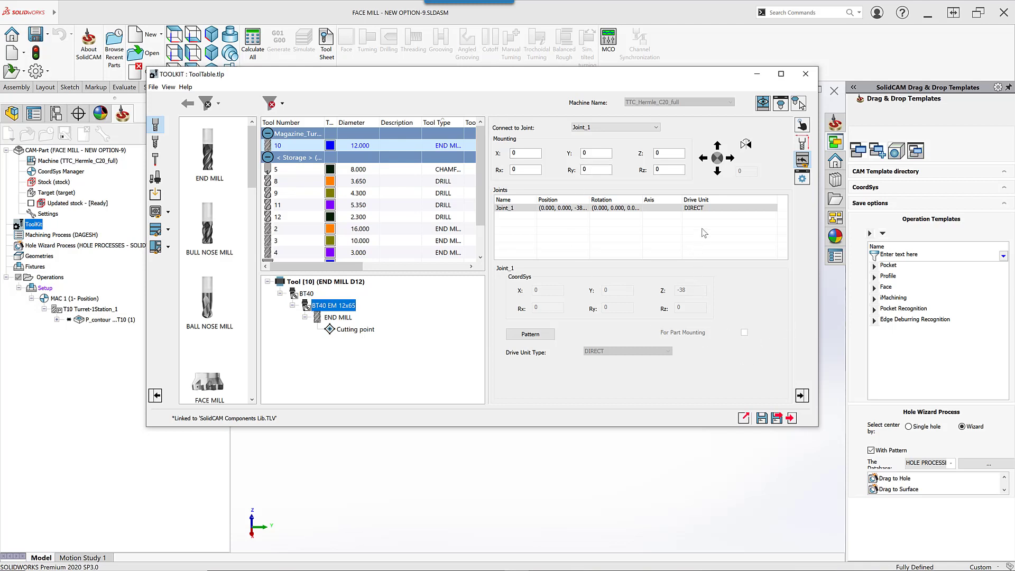
{"action": "left_click", "coordinate": [801, 180]}
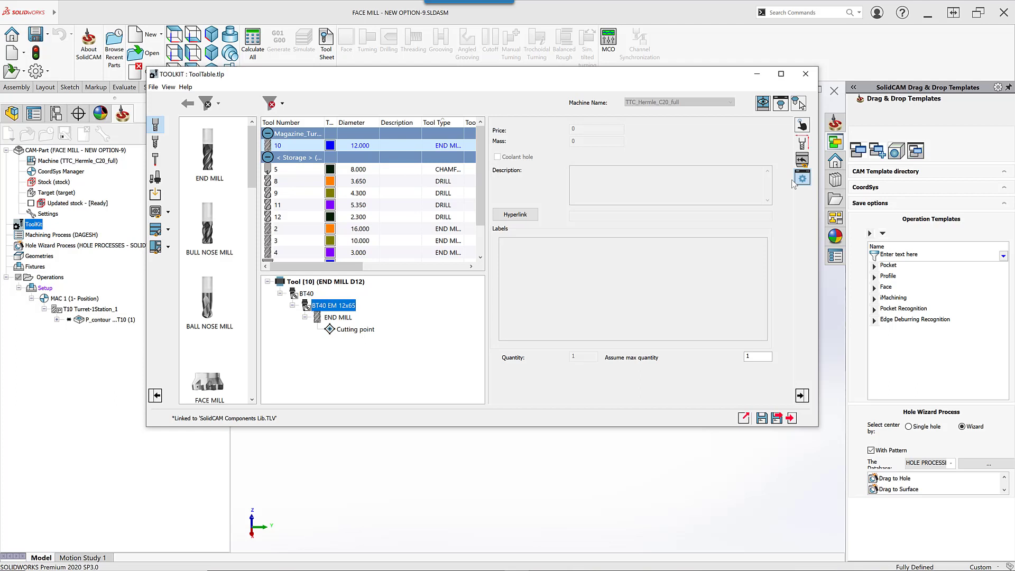
{"action": "left_click", "coordinate": [803, 178]}
Step: In the 12 mm end mill's cutting point data, enable editing of the h and R origin values and turn on tool length and radius measurement
{"action": "left_click", "coordinate": [350, 329]}
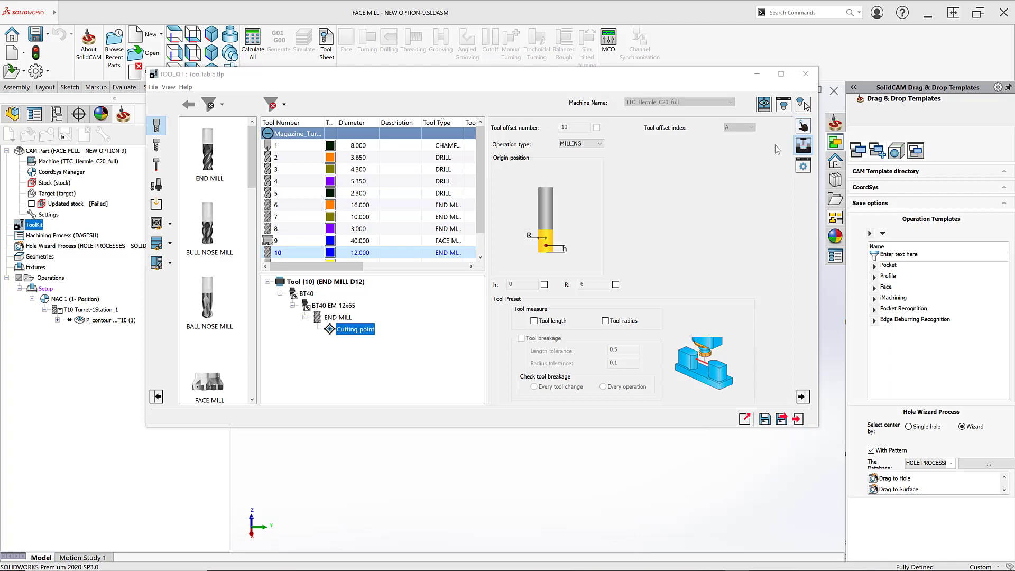
{"action": "left_click", "coordinate": [804, 146]}
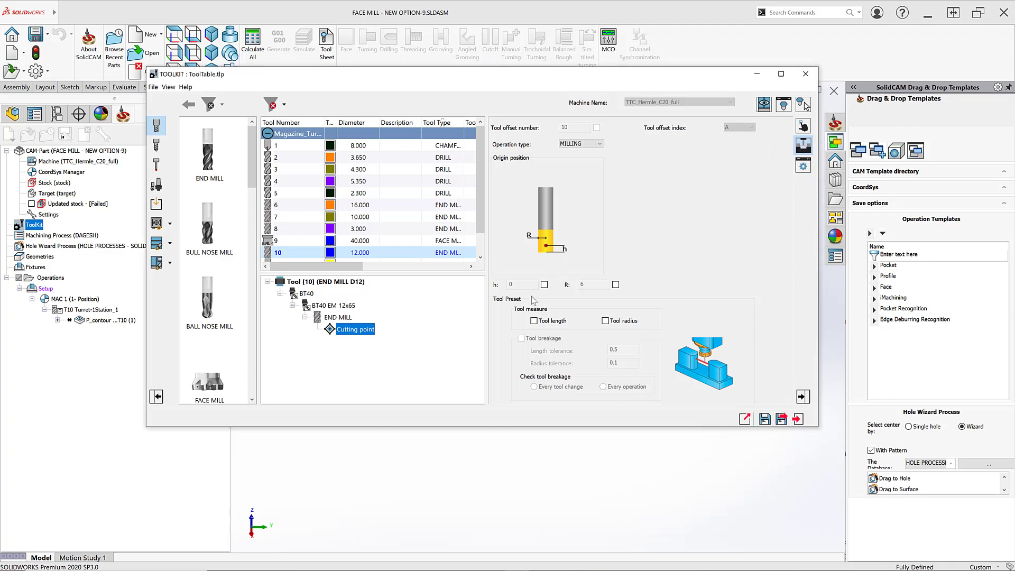
{"action": "left_click", "coordinate": [544, 285]}
{"action": "left_click", "coordinate": [616, 284]}
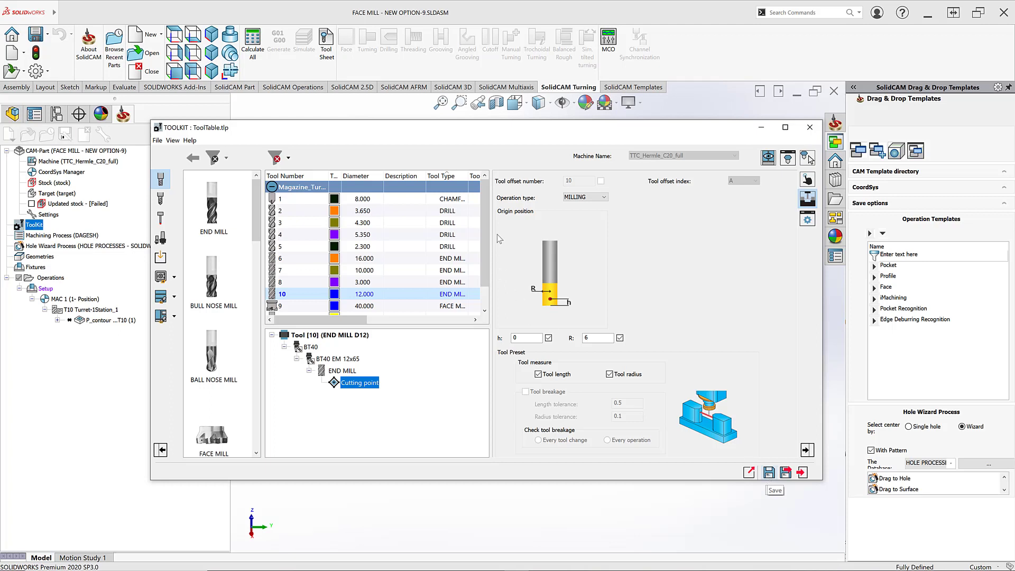
{"action": "left_click", "coordinate": [802, 474]}
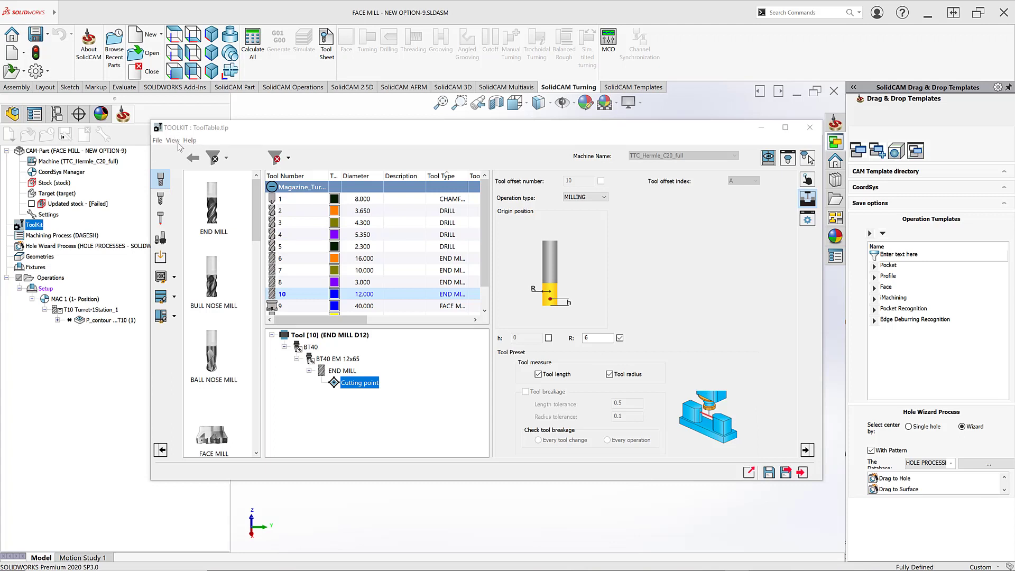
Step: Look over the tool table's file and view options, and swap the tool list and tool structure views and back
{"action": "left_click", "coordinate": [157, 141]}
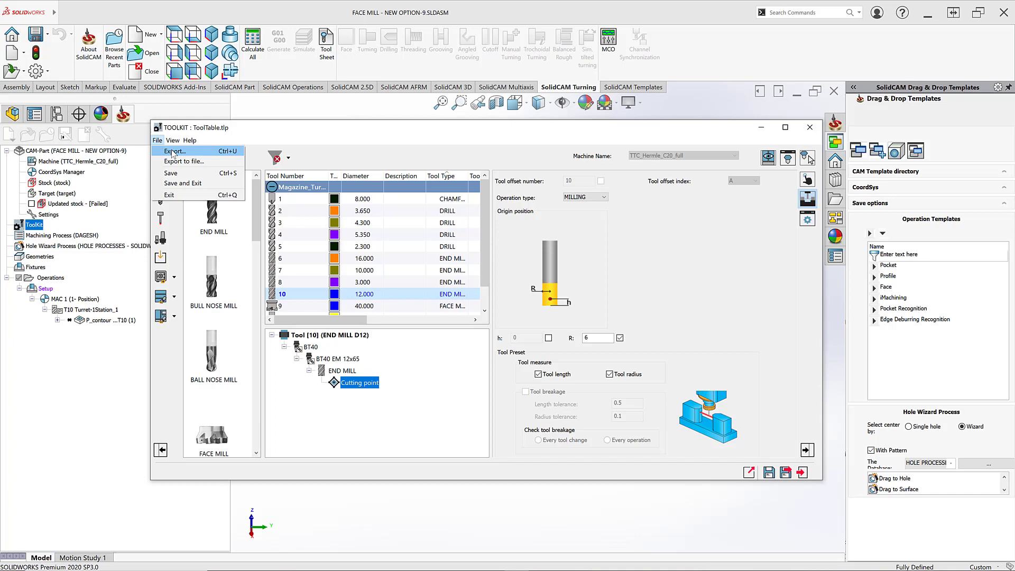
{"action": "left_click", "coordinate": [175, 141]}
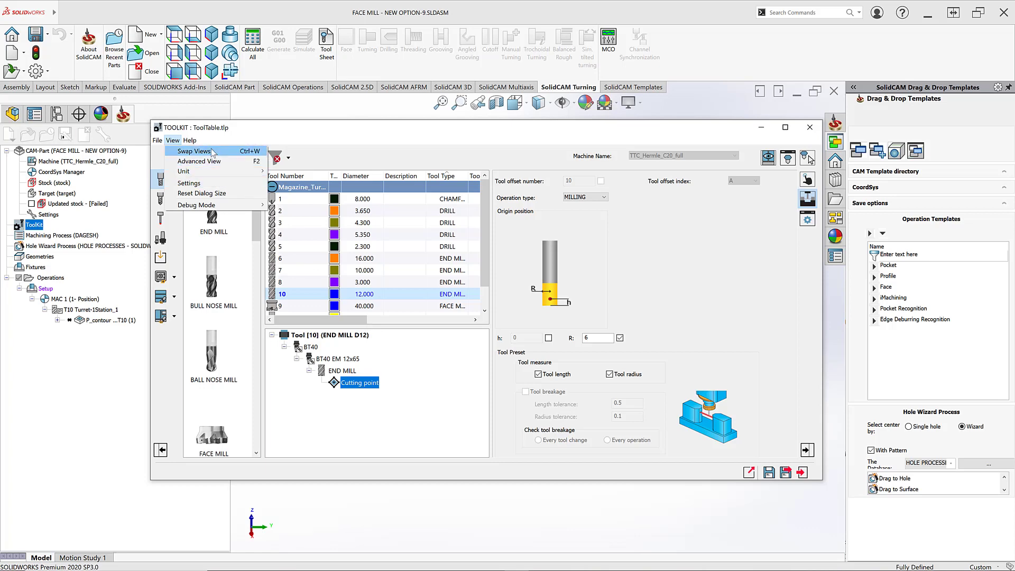
{"action": "left_click", "coordinate": [194, 151]}
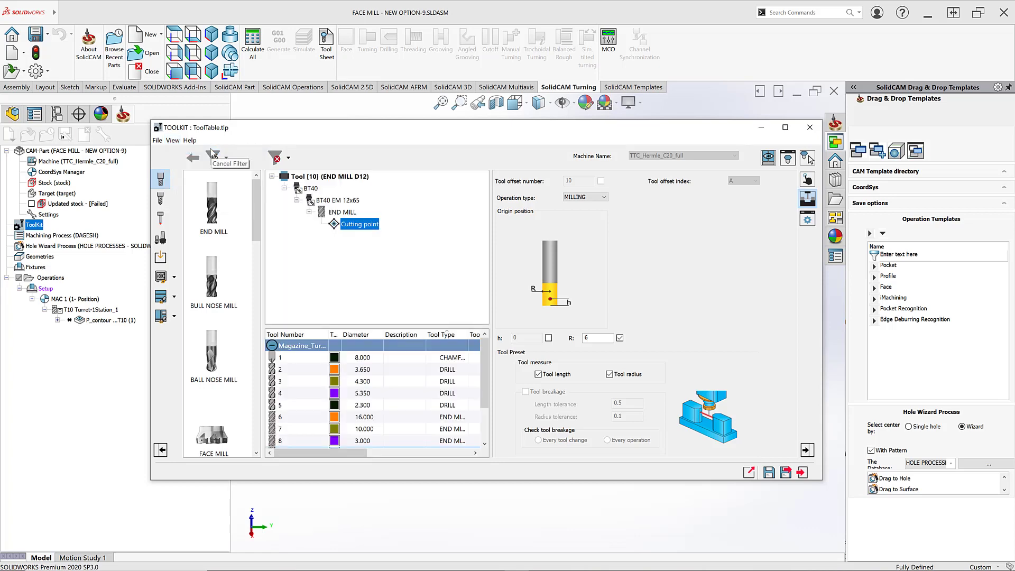
{"action": "left_click", "coordinate": [172, 140]}
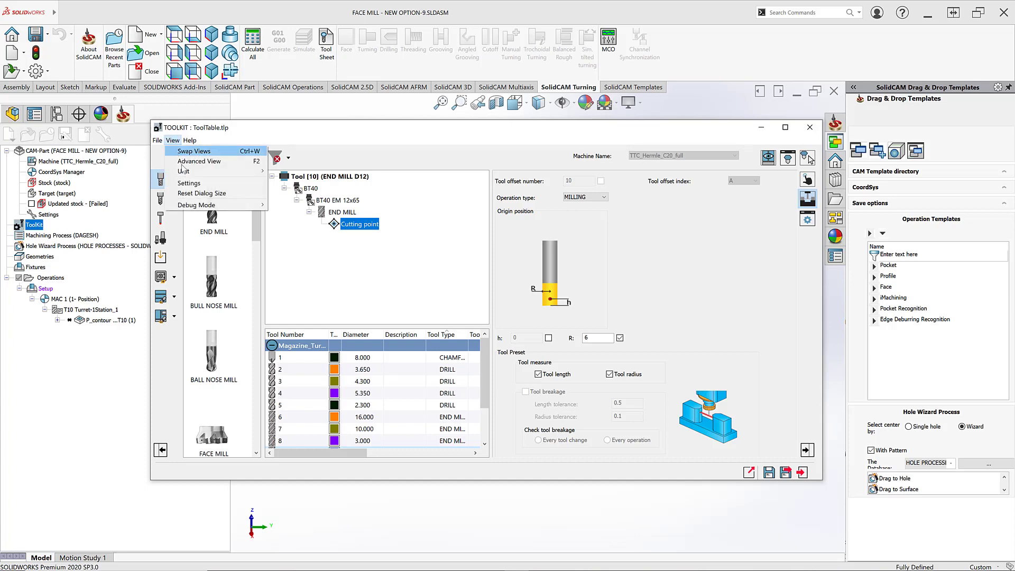
{"action": "mouse_move", "coordinate": [187, 174]}
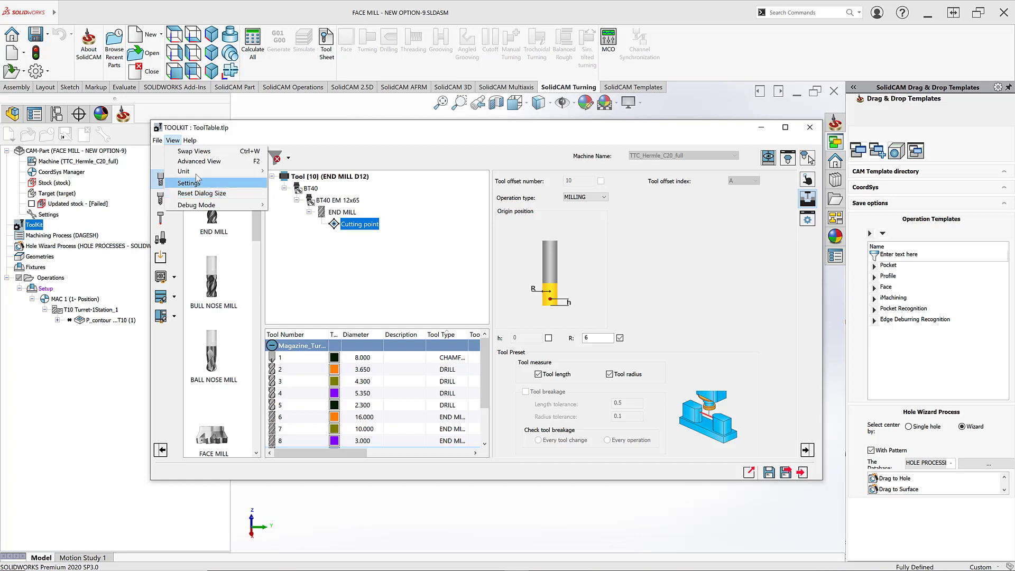
{"action": "left_click", "coordinate": [194, 152]}
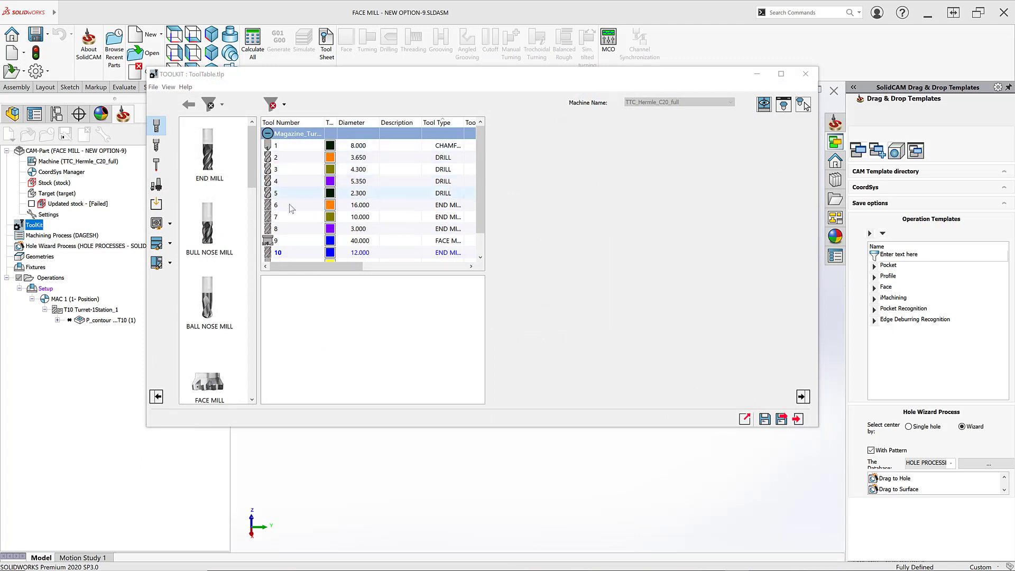
Step: View the commands available for the magazine turret group and for the 8 mm chamfer drill in the tool list
{"action": "right_click", "coordinate": [300, 137]}
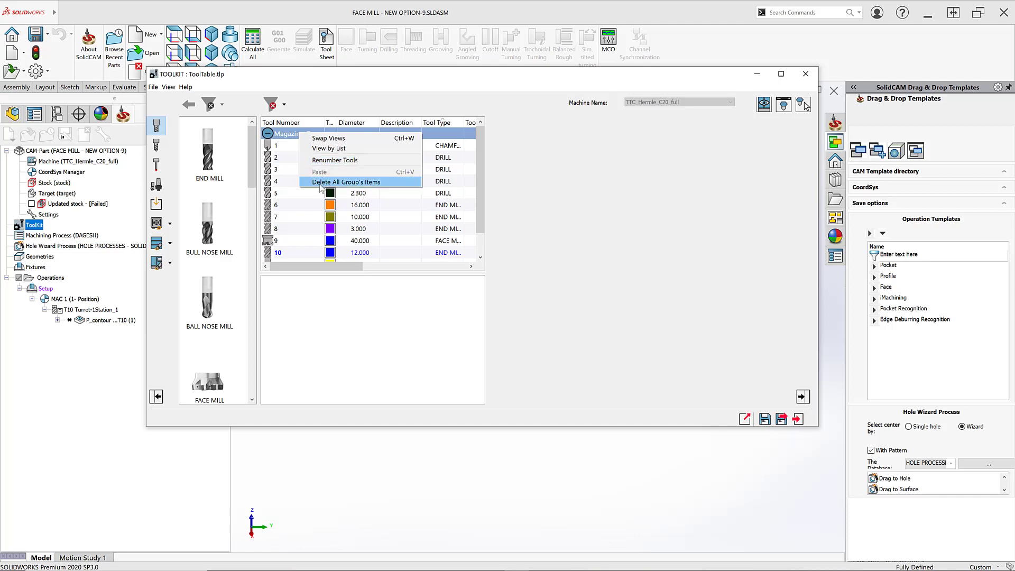
{"action": "left_click", "coordinate": [279, 146]}
{"action": "right_click", "coordinate": [282, 147]}
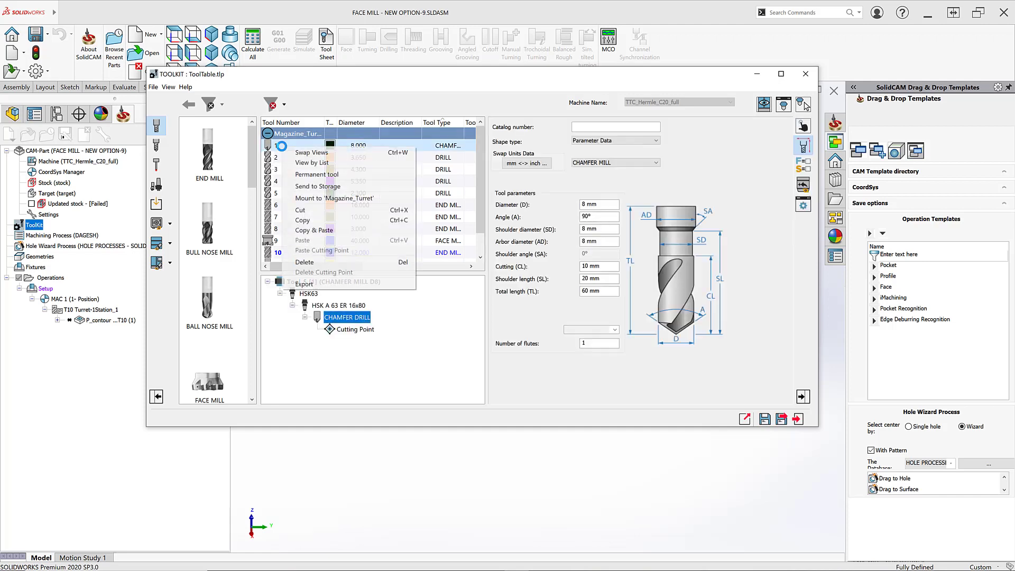